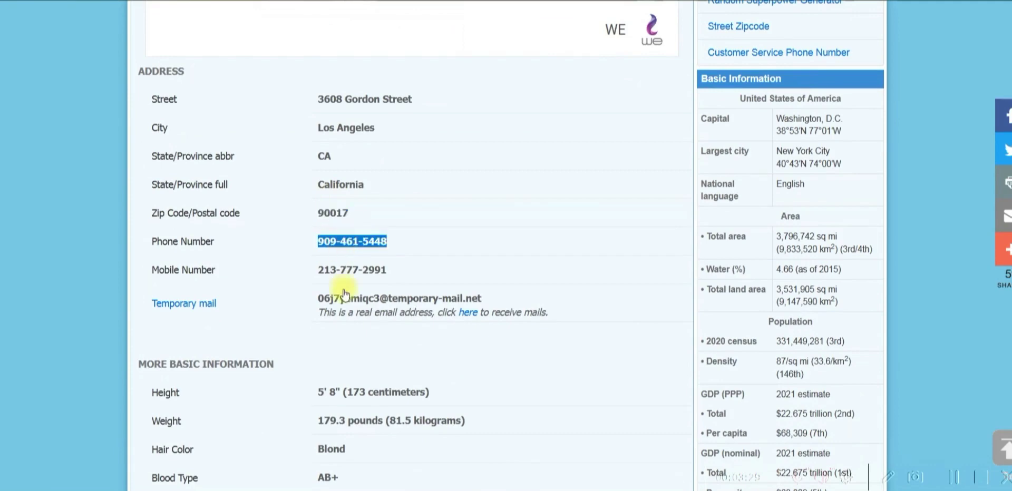
- Paste the copied phone number into the Business Phone field
key(alt+Tab)
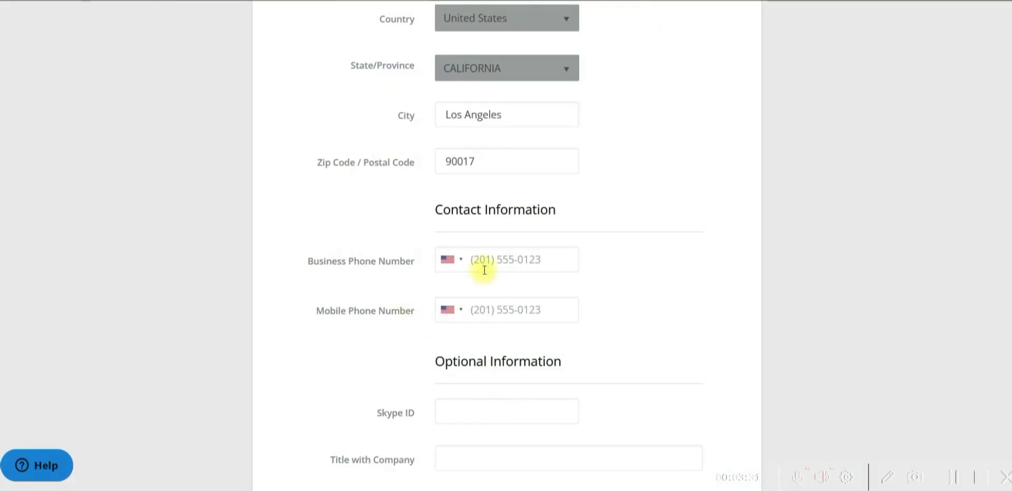
key(ctrl+v)
key(ctrl+v)
scroll(173, 349, down, 1)
scroll(478, 164, up, 5)
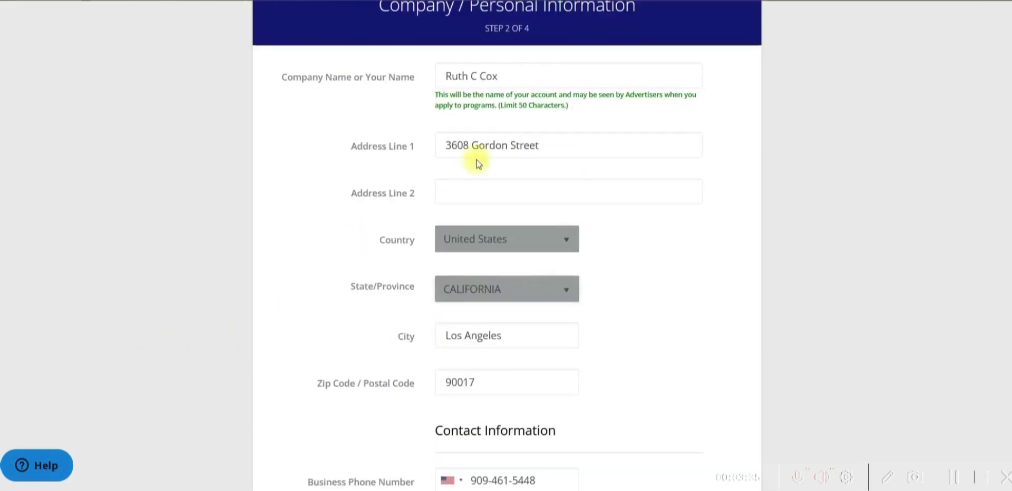
scroll(483, 169, up, 3)
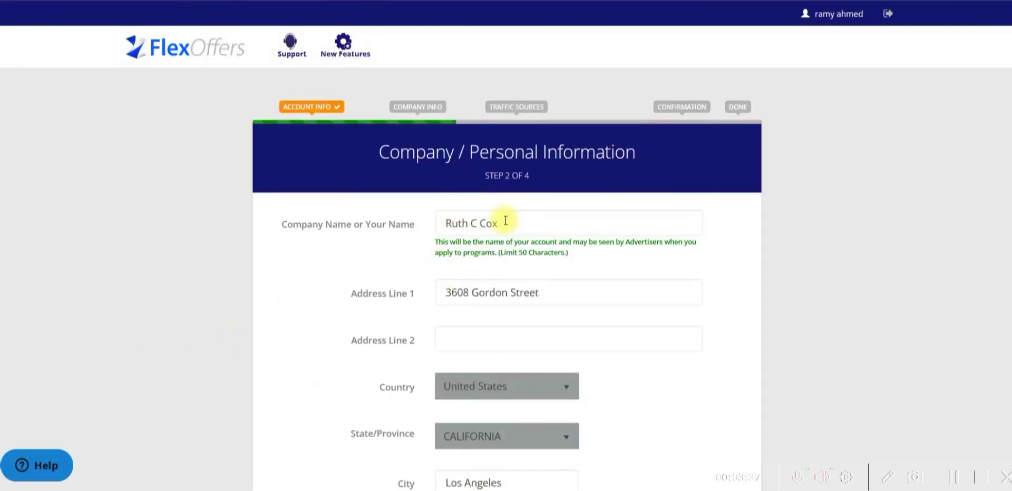
- Copy the full name into Skype ID, removing the extra space after the first name
drag(505, 222, 412, 297)
key(ctrl+c)
scroll(211, 369, down, 10)
click(488, 206)
key(ctrl+v)
click(473, 209)
key(BackSpace)
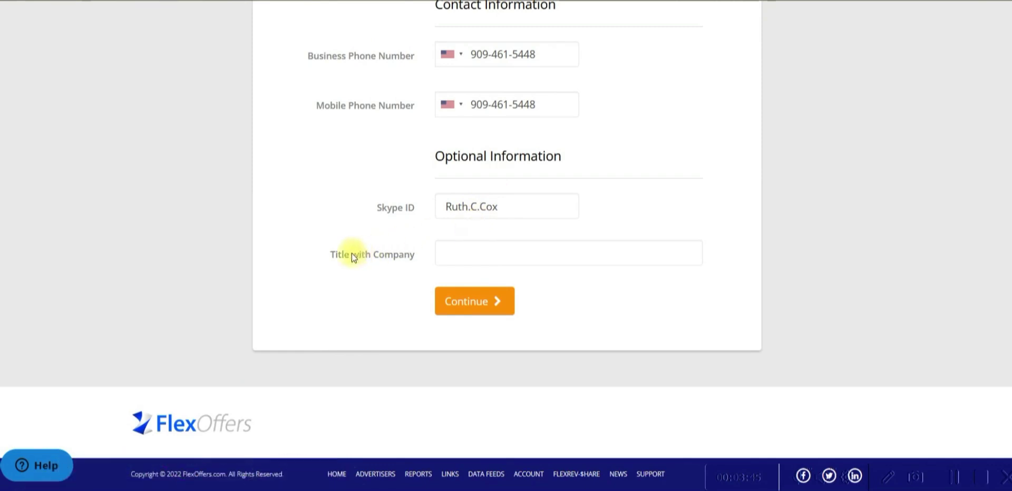
- Paste the name into Title with Company and submit the step 2 details
scroll(305, 314, up, 1)
scroll(369, 296, down, 1)
click(479, 254)
key(ctrl+v)
click(491, 306)
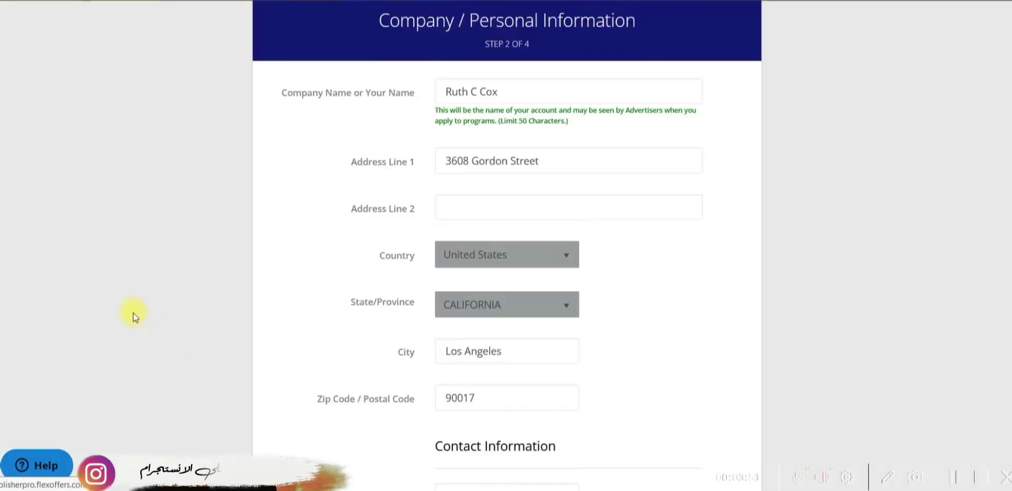
- Pick the My Website card as the traffic source and continue to its details form
scroll(441, 165, down, 3)
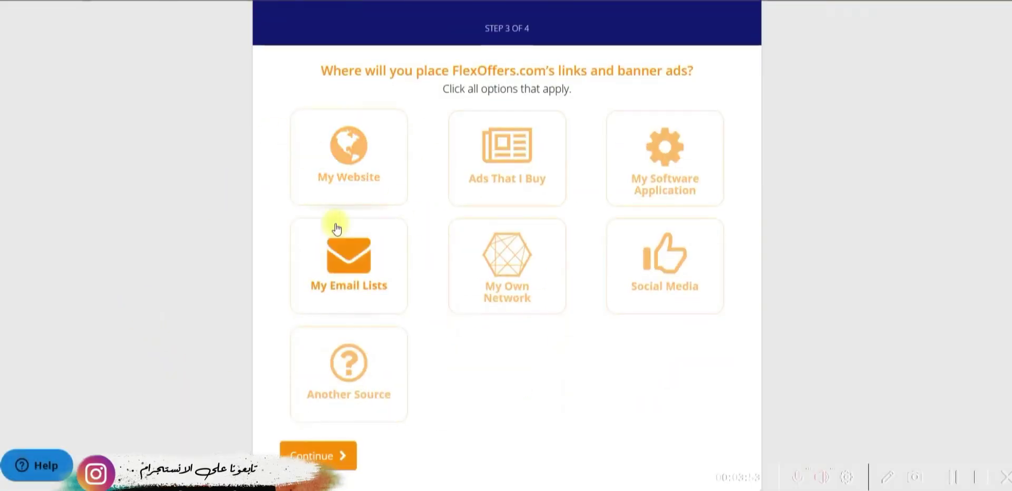
scroll(237, 242, up, 2)
scroll(192, 258, up, 1)
scroll(227, 255, down, 3)
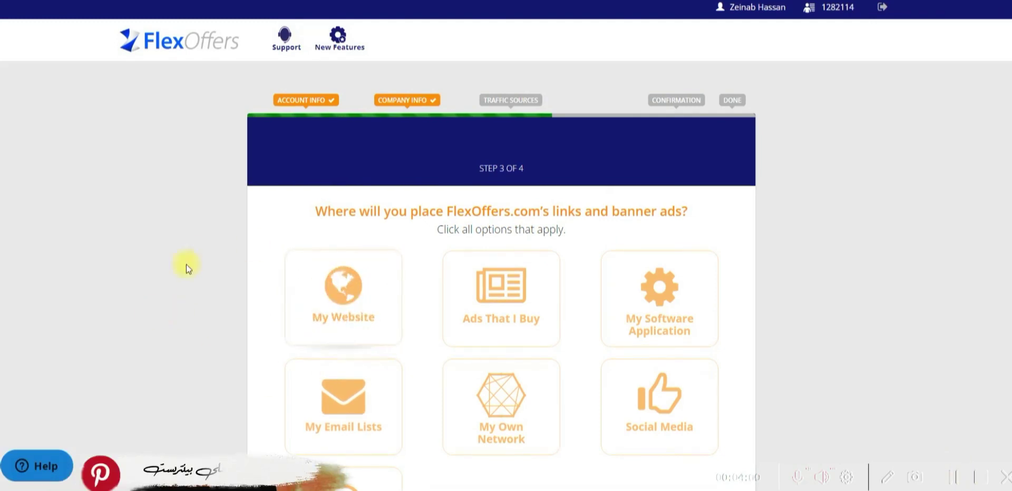
scroll(149, 319, down, 4)
scroll(149, 319, up, 4)
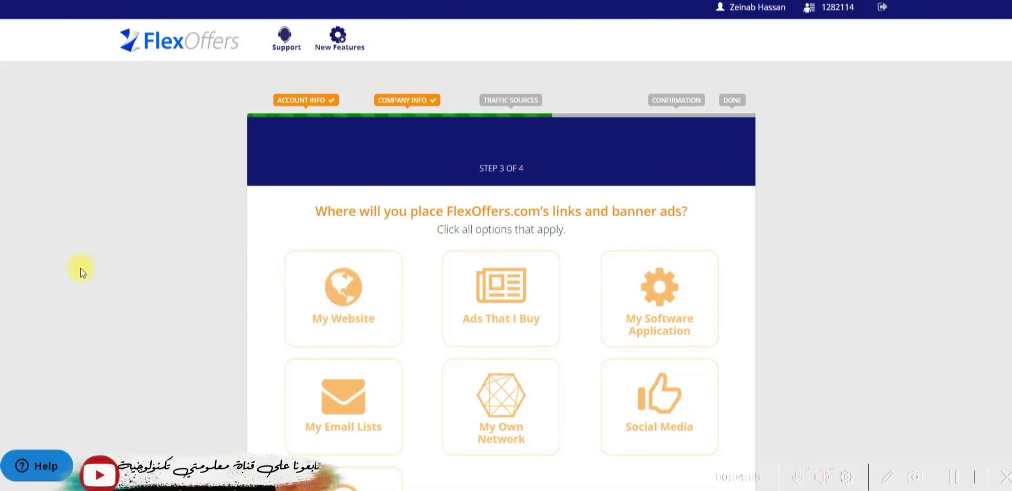
click(956, 477)
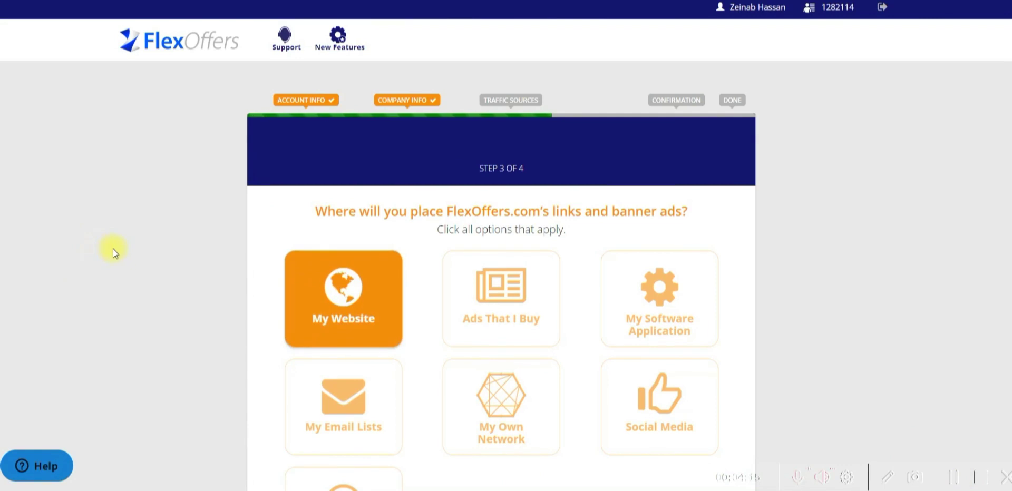
scroll(112, 249, down, 3)
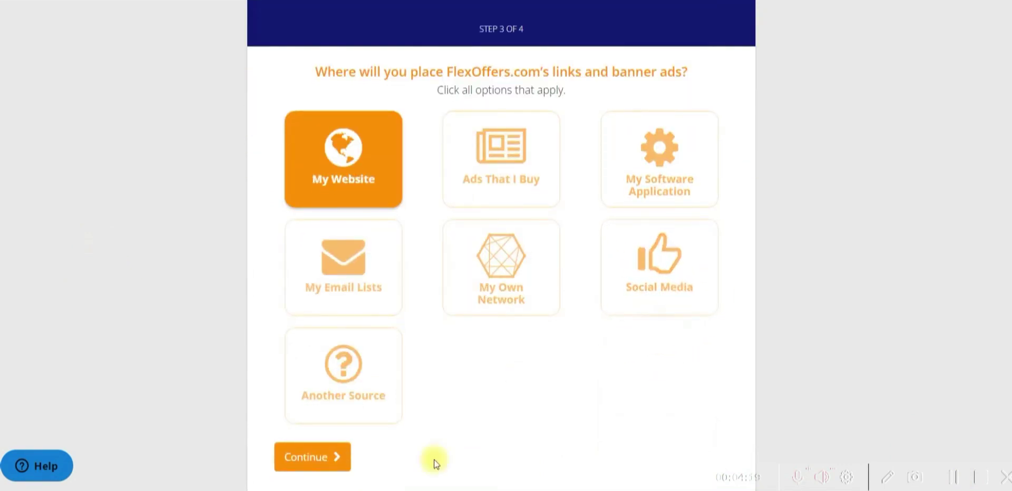
click(320, 465)
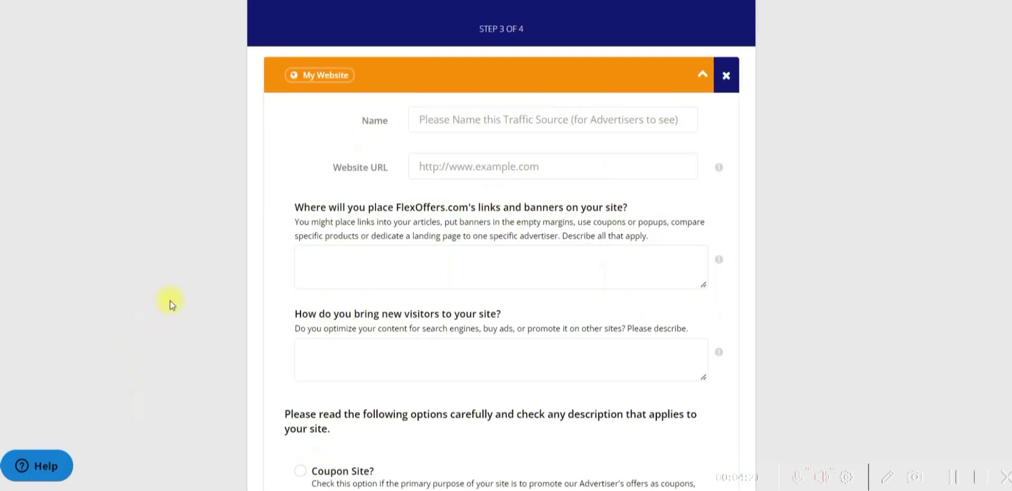
text(https://www.myinfoistech.com/)
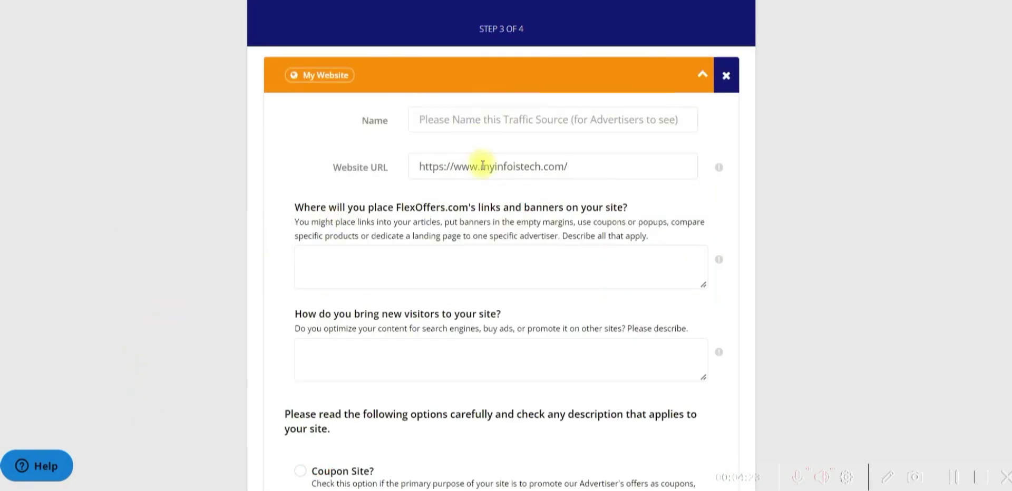
drag(494, 168, 547, 171)
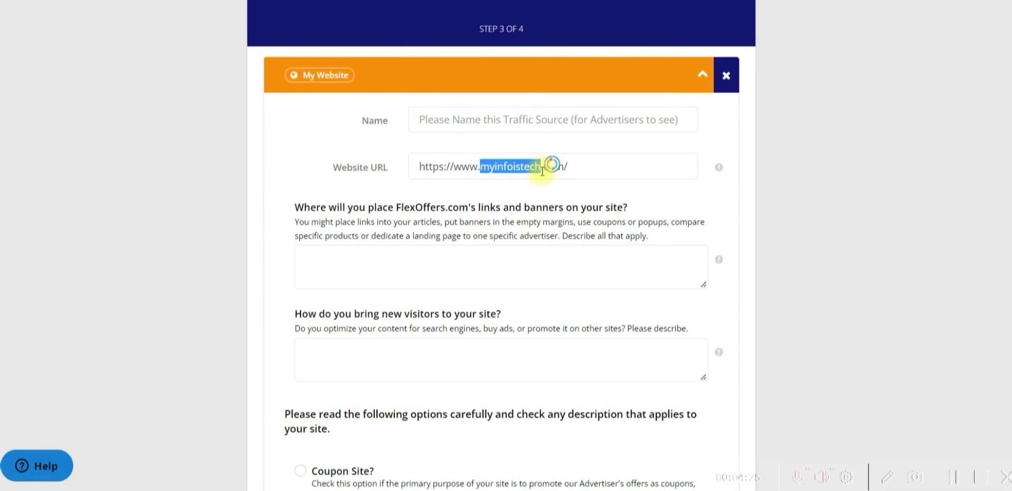
key(ctrl+c)
click(508, 117)
key(ctrl+v)
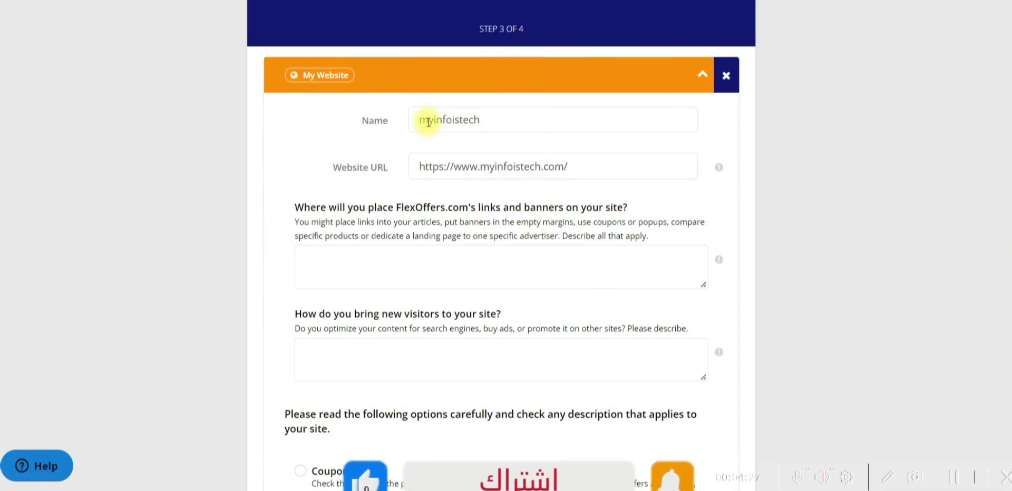
- Try reworking the name with a capital M and separate words, then repaste it
drag(428, 122, 404, 125)
text(M)
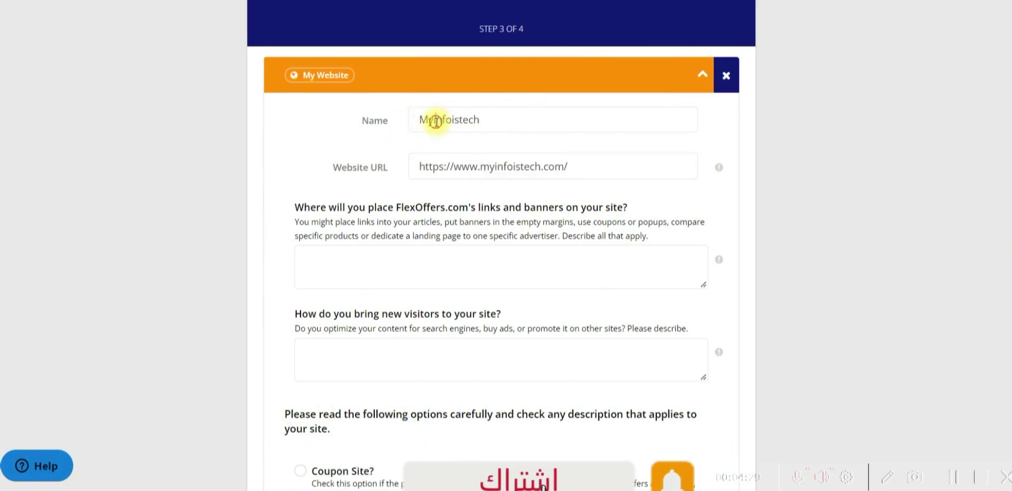
click(435, 121)
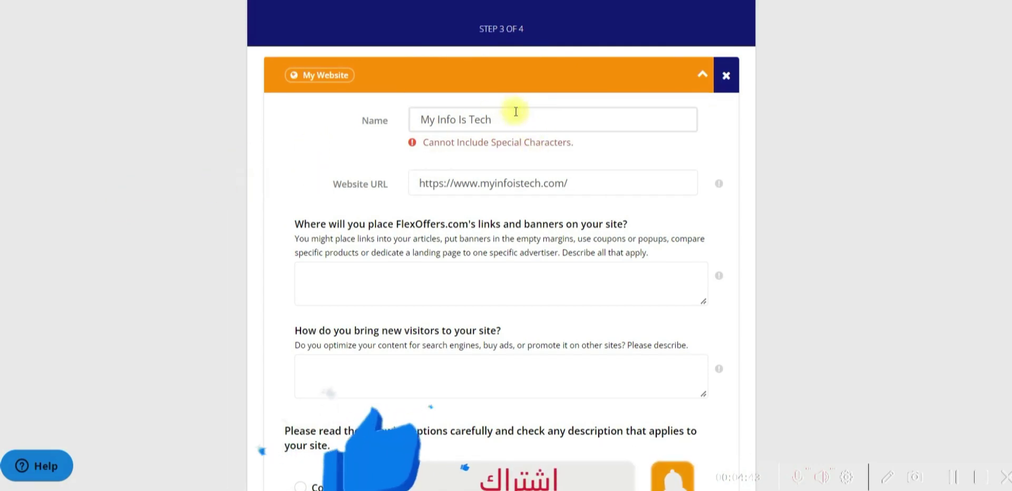
drag(507, 117, 348, 158)
key(ctrl+x)
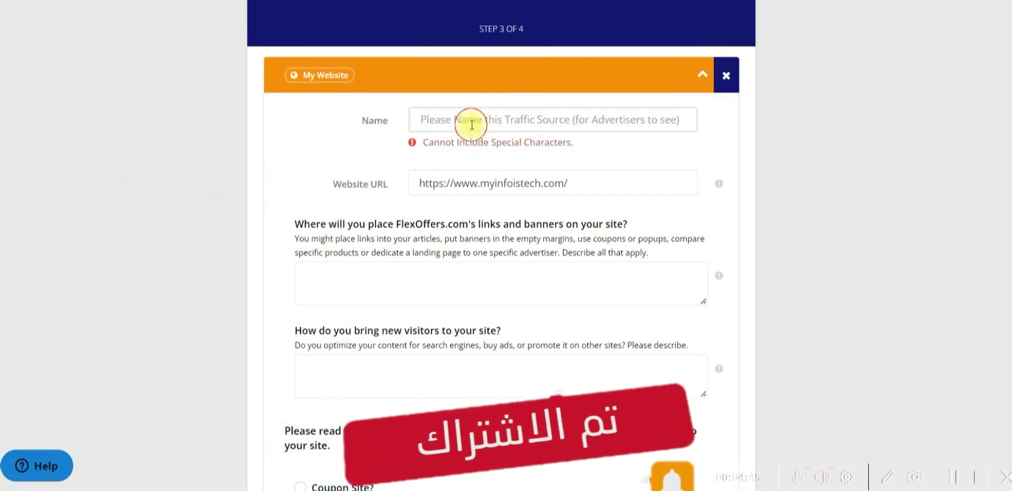
key(ctrl+v)
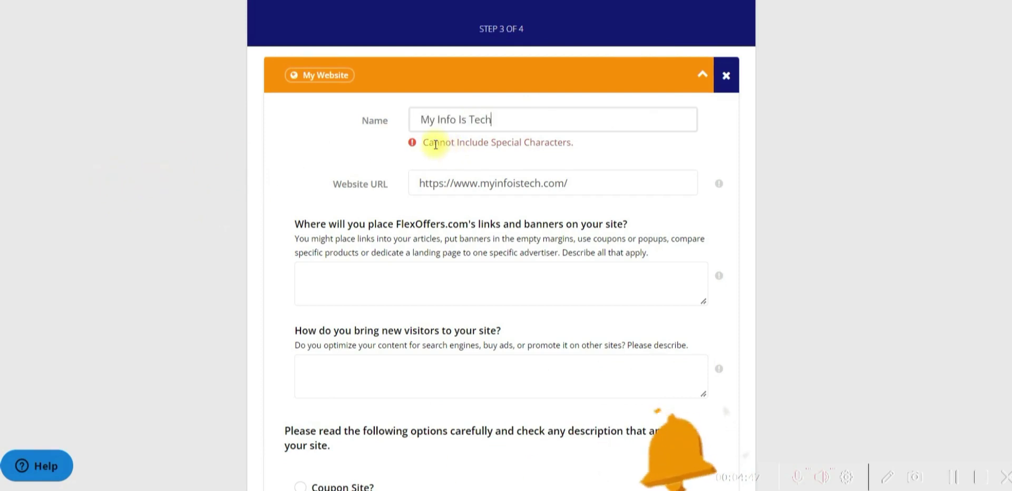
- Translate the special-characters error, then empty the Name field and switch to the site's homepage
drag(428, 142, 585, 151)
click(591, 158)
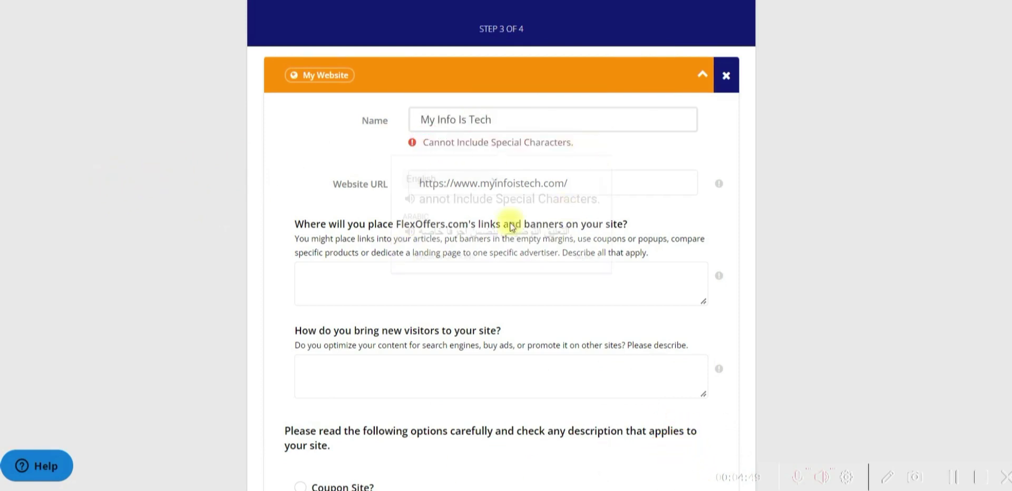
click(200, 163)
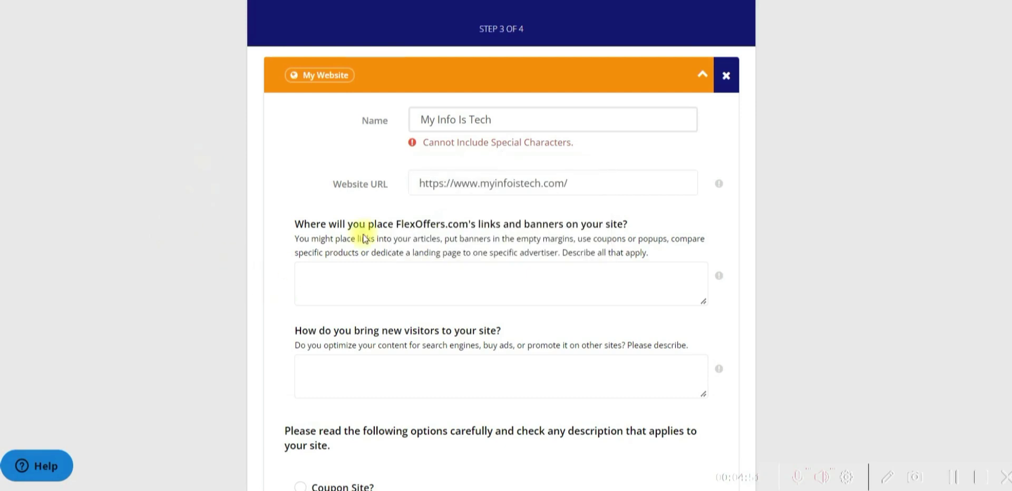
click(455, 291)
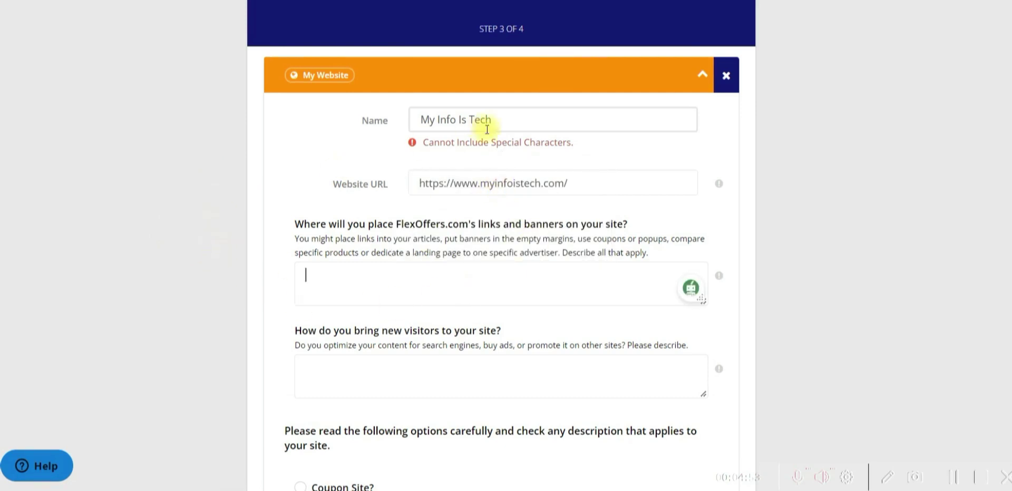
drag(506, 123, 340, 164)
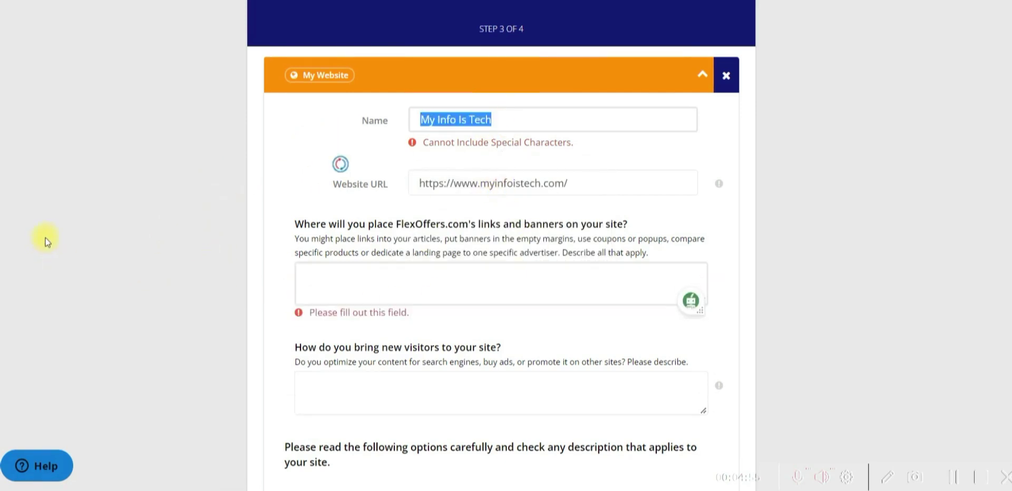
key(BackSpace)
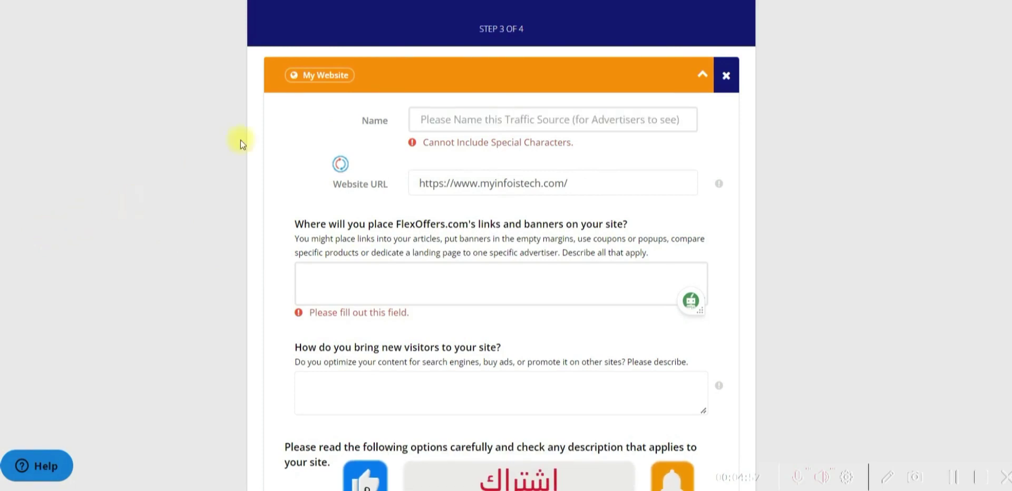
key(ctrl+Tab)
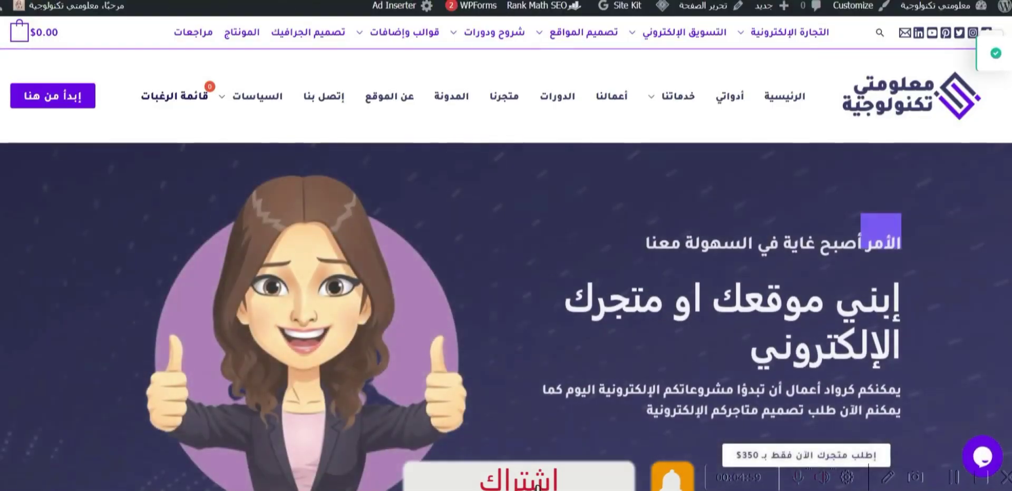
- Name the traffic source 'myinfoistech' and translate the placement question into Arabic
key(ctrl+Tab)
click(447, 119)
text(myinfoistech)
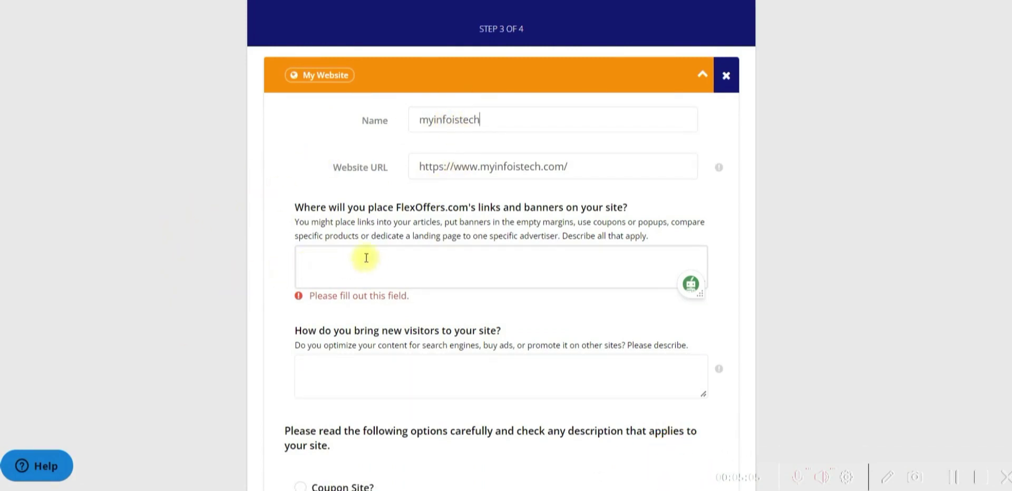
drag(294, 207, 624, 215)
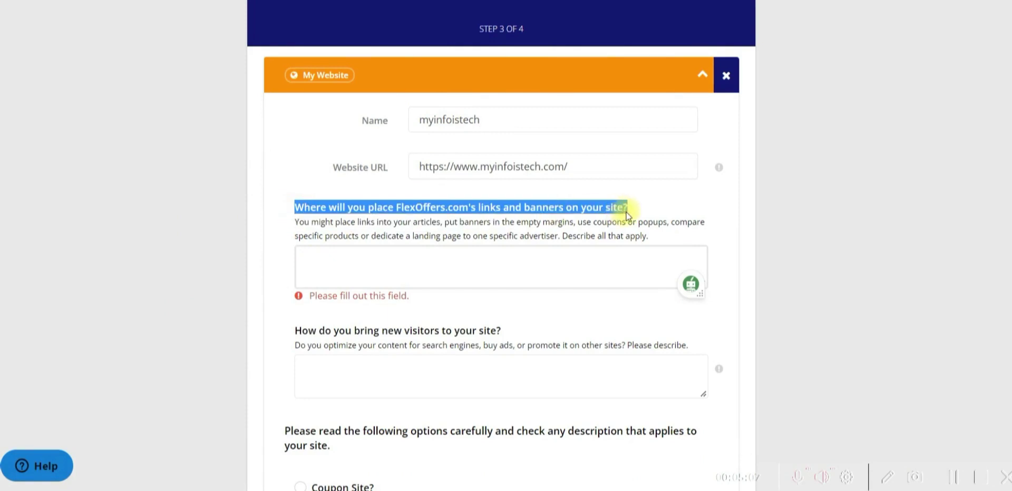
click(630, 227)
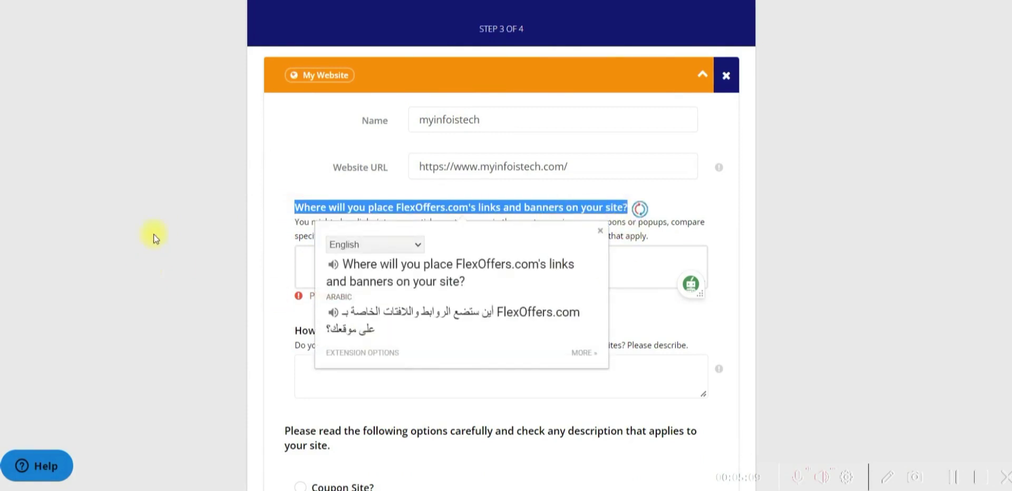
click(149, 257)
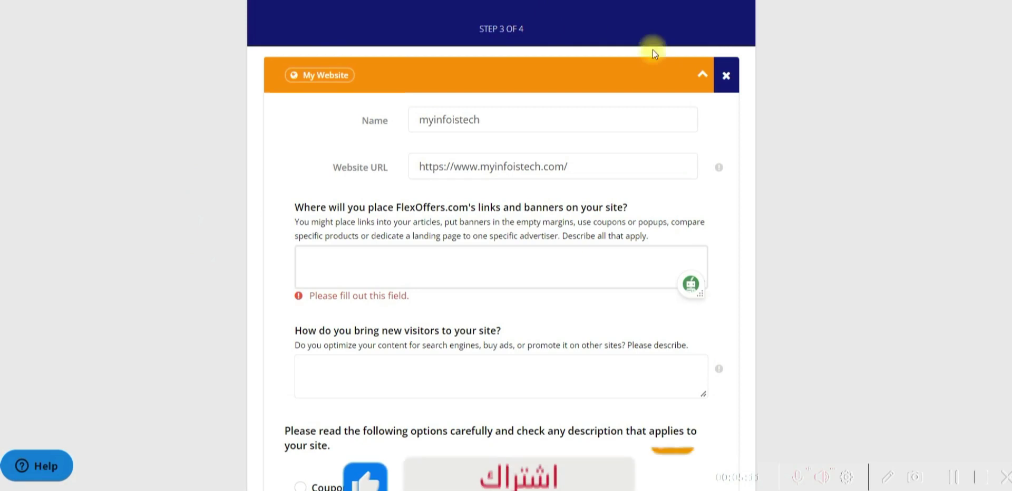
key(ctrl+Tab)
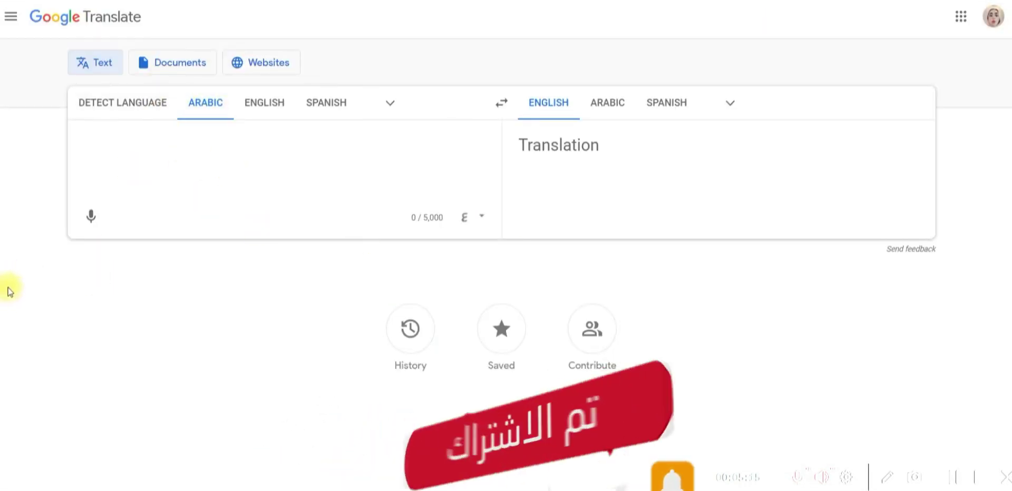
- Type the Arabic answer about article links, product reviews and banners, and copy the English translation
click(218, 106)
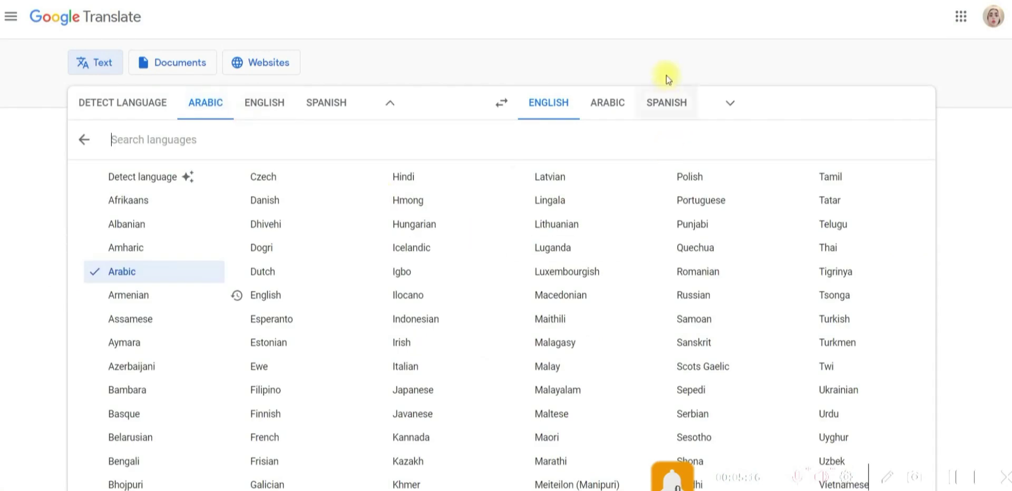
click(551, 113)
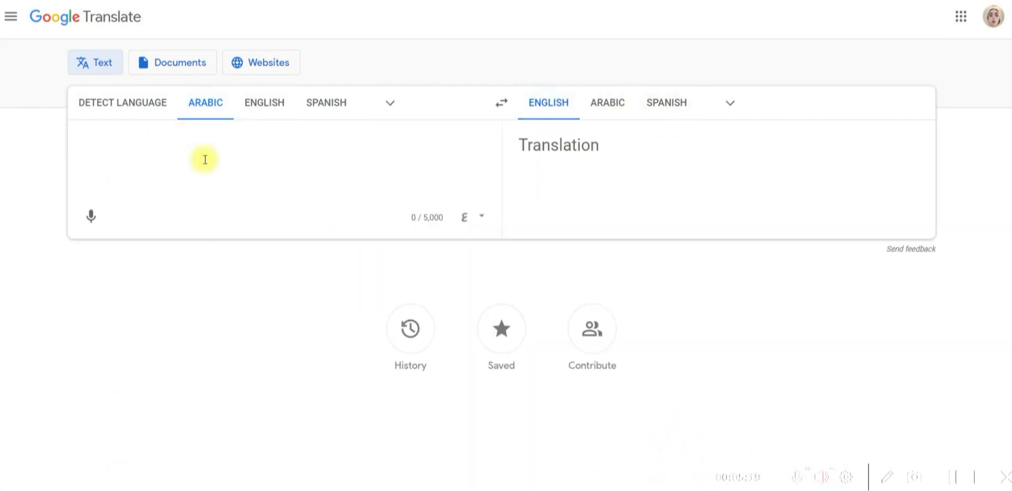
text(سوف اق)
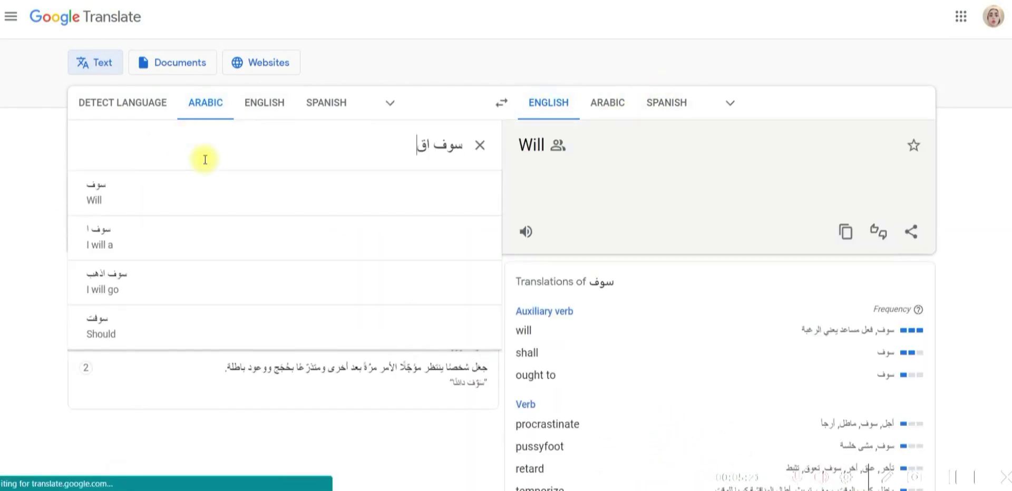
text(وم بوضع)
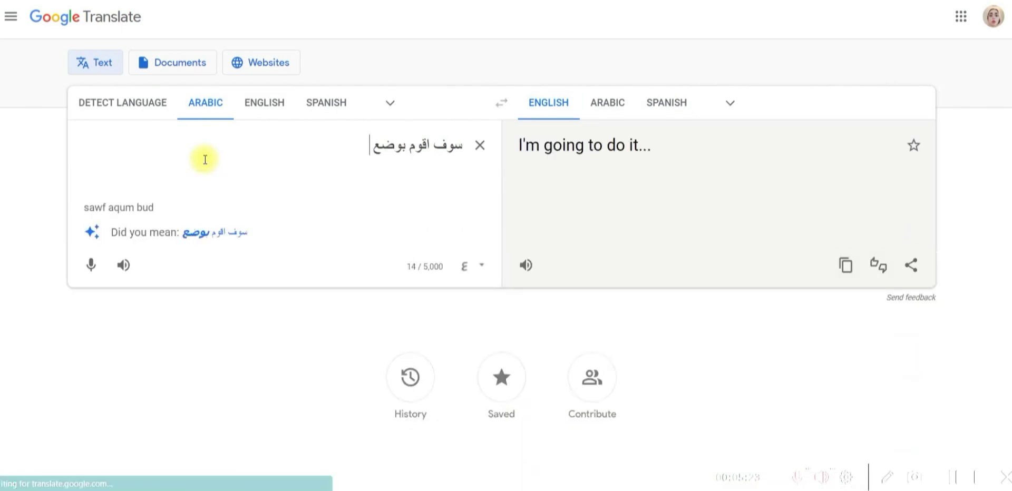
text(الروابط في )
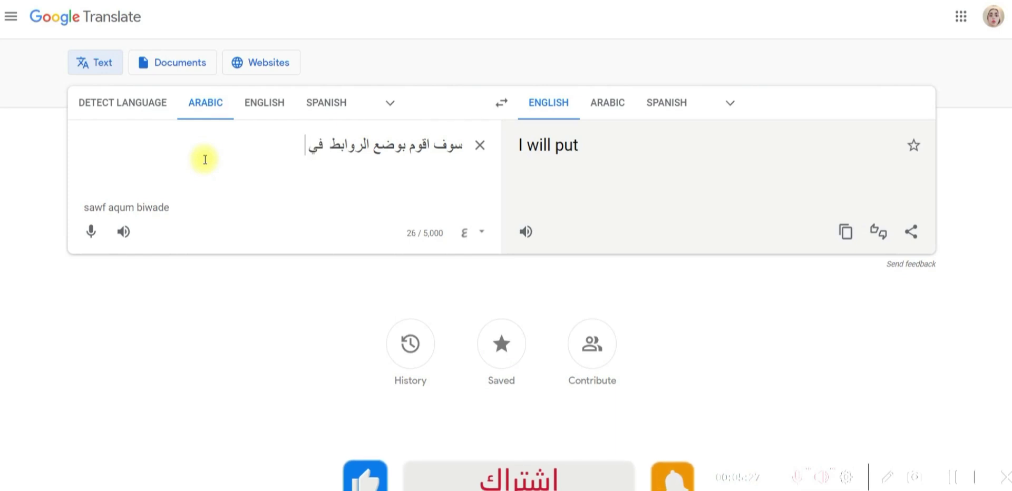
text(المقالات التسويقية )
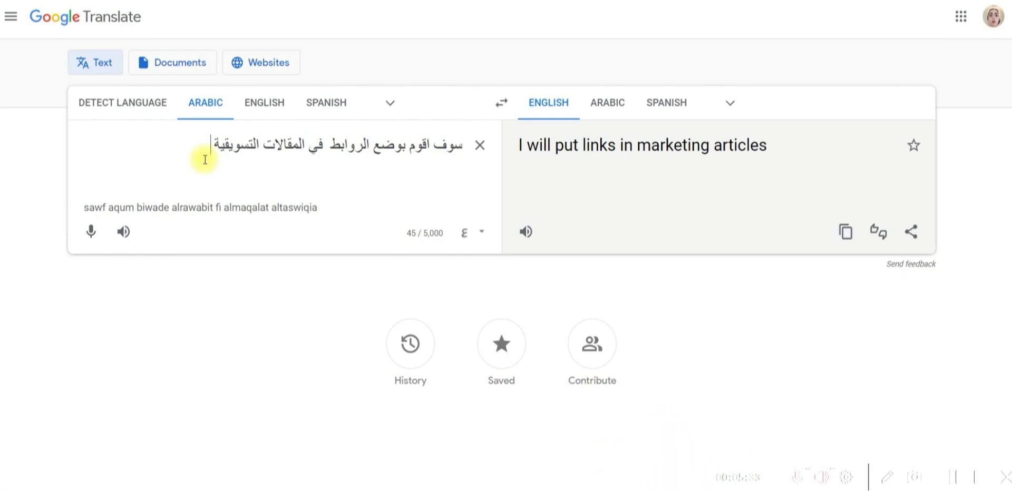
text(و)
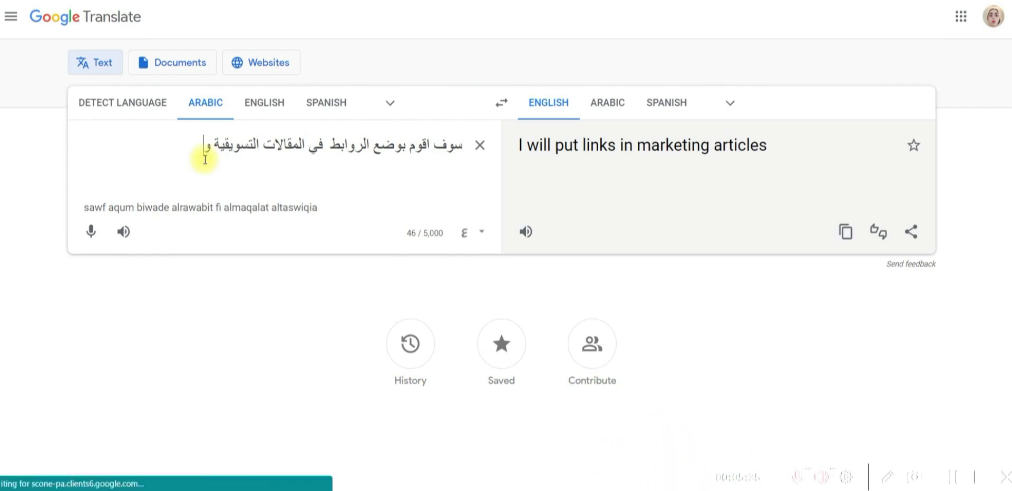
text(سوف اقوم بعمل ريف)
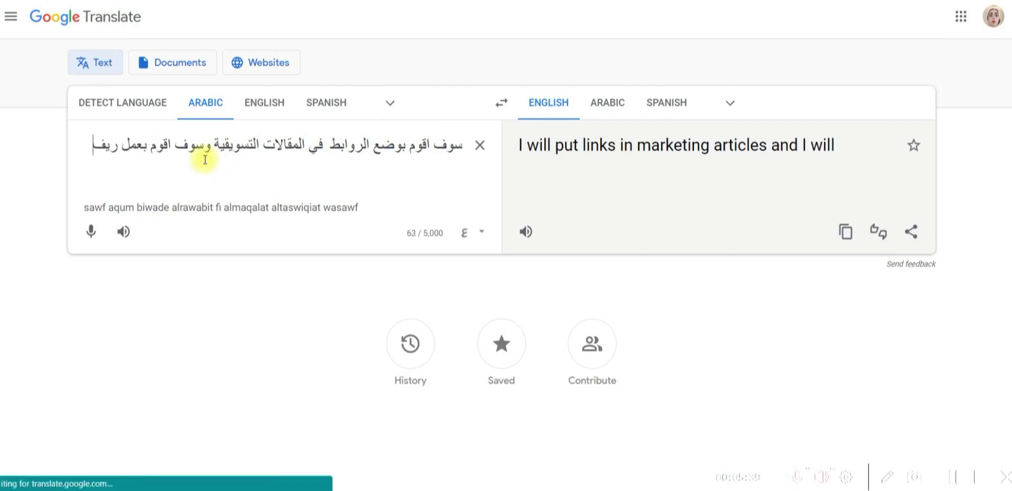
text(يوهات )
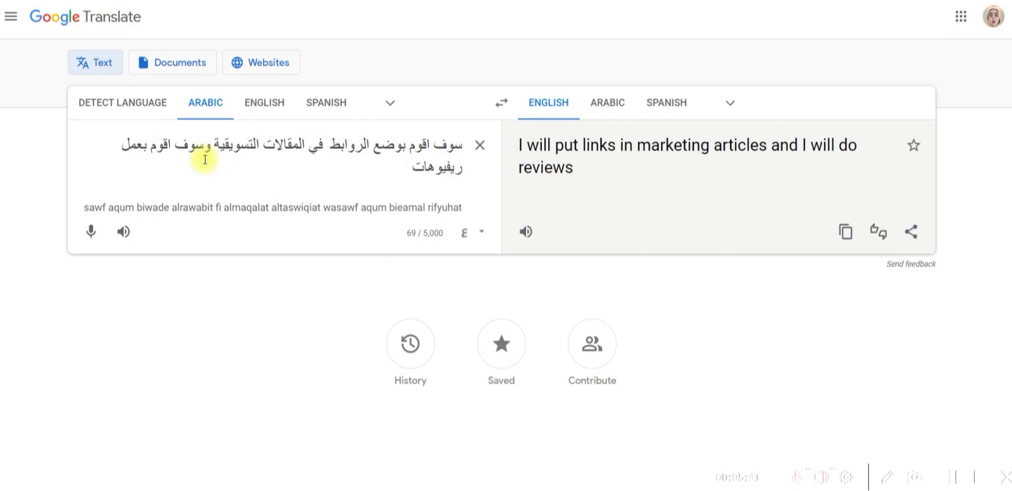
text(للم)
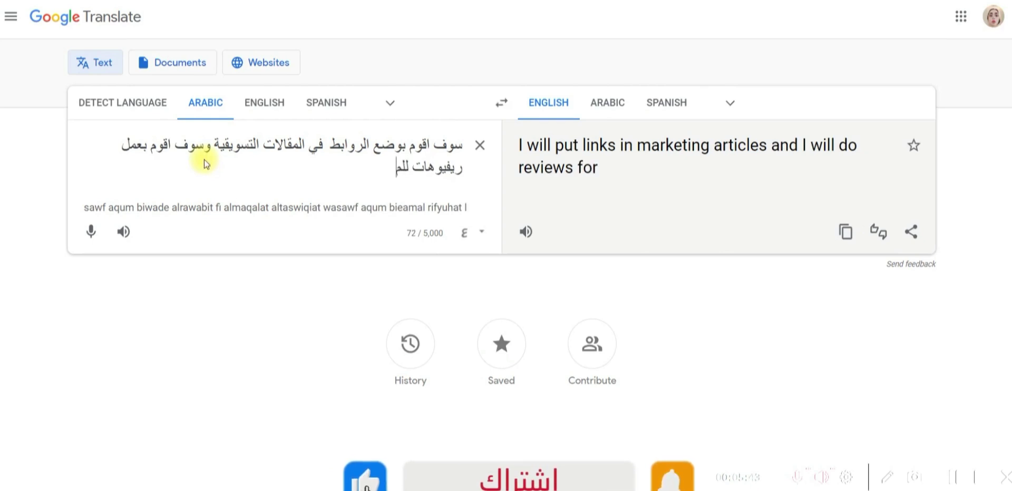
text(نتجات)
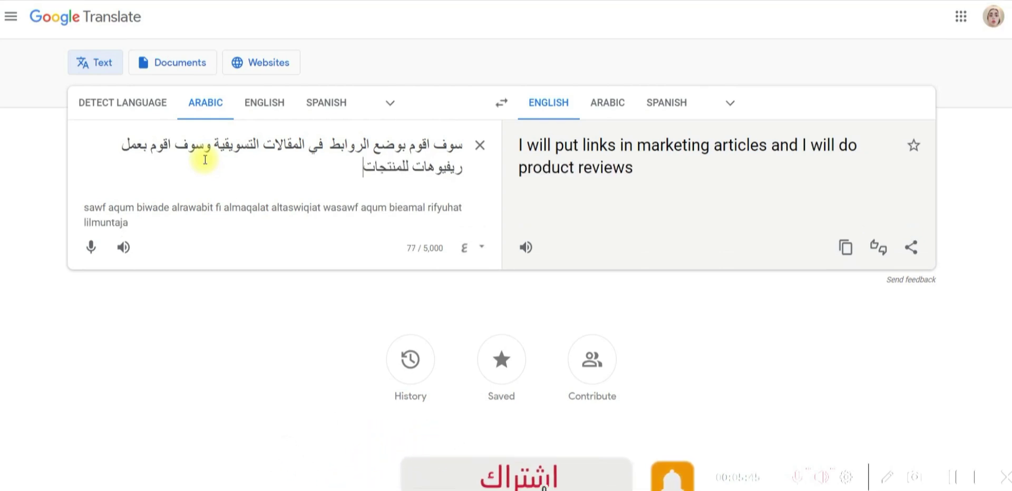
text( وسوف اقوم )
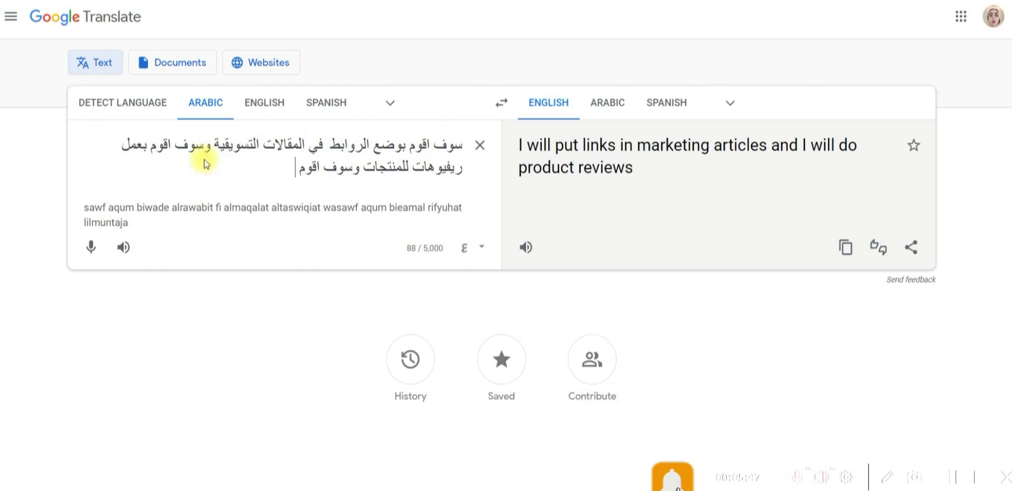
text(بالتسويق بالأ)
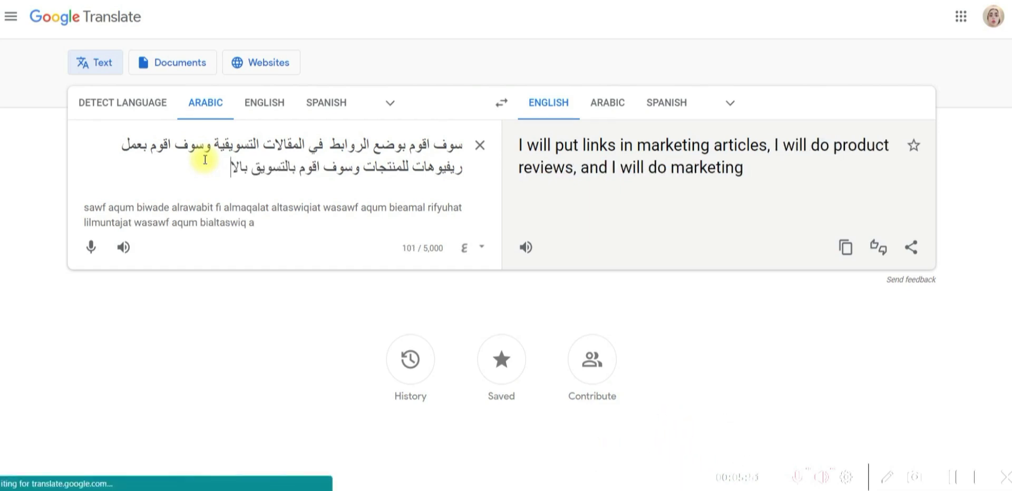
text(يميل وسوف)
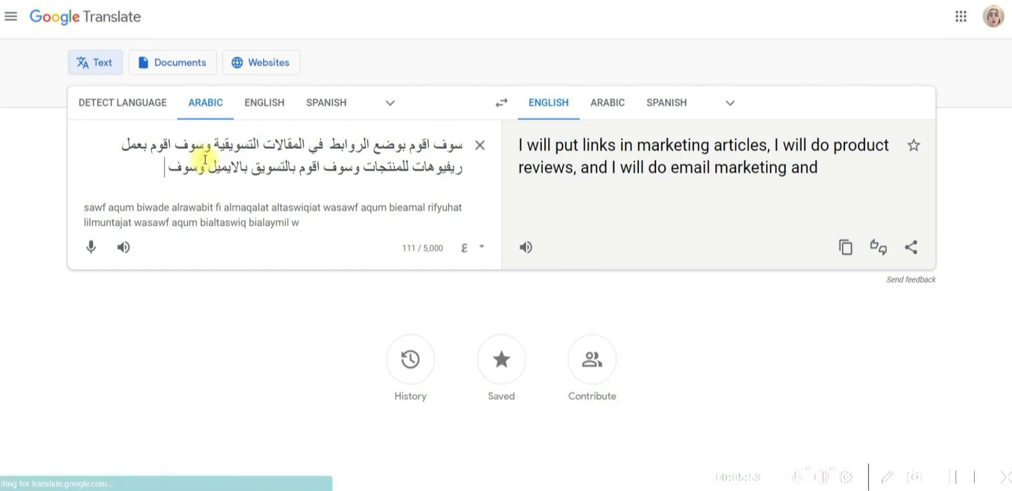
text( اضع البن)
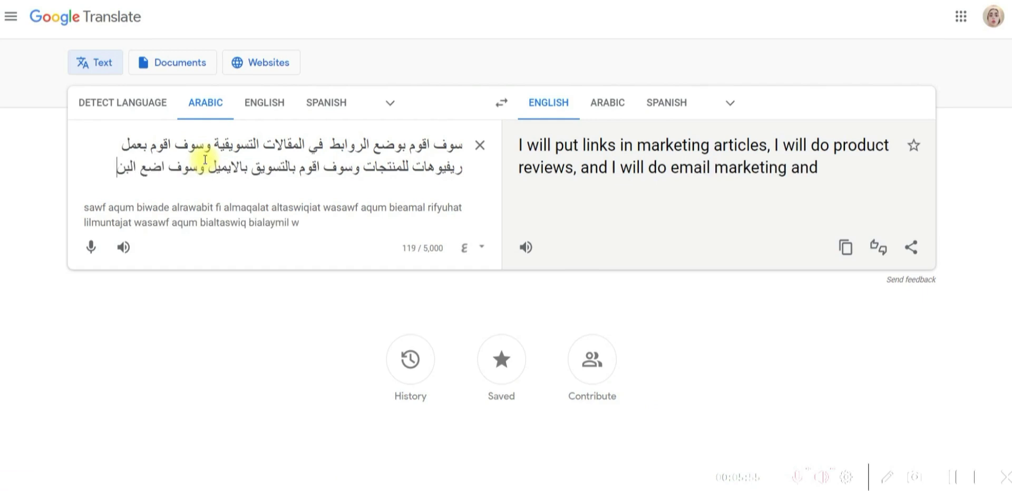
text(رات في ال)
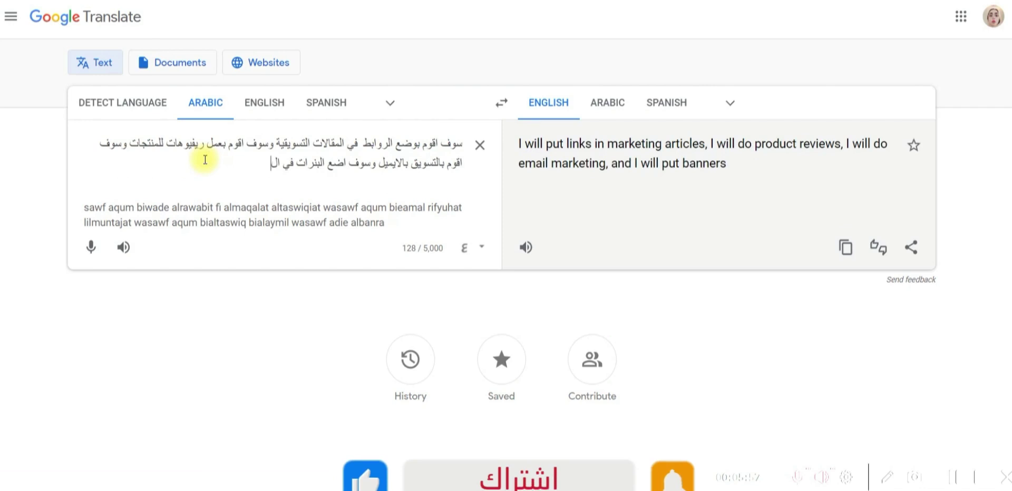
text(هيدر)
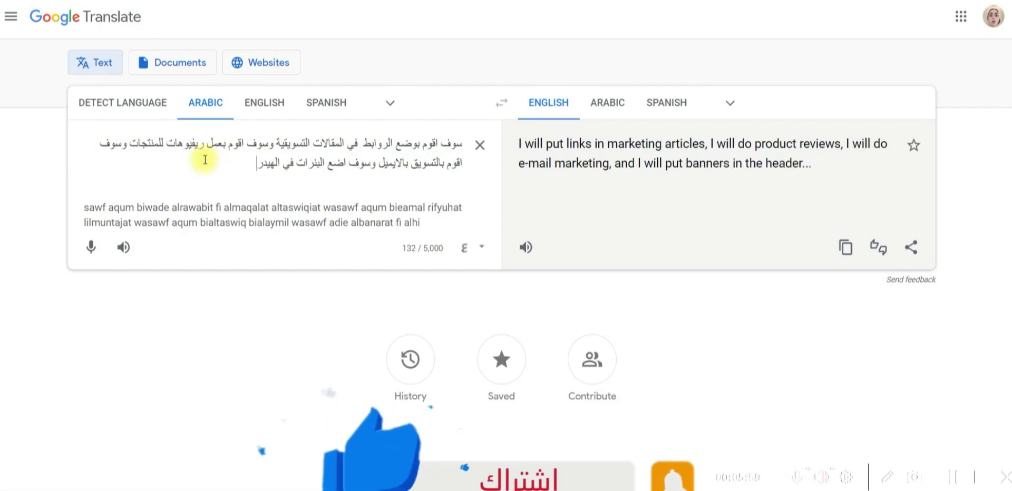
click(844, 246)
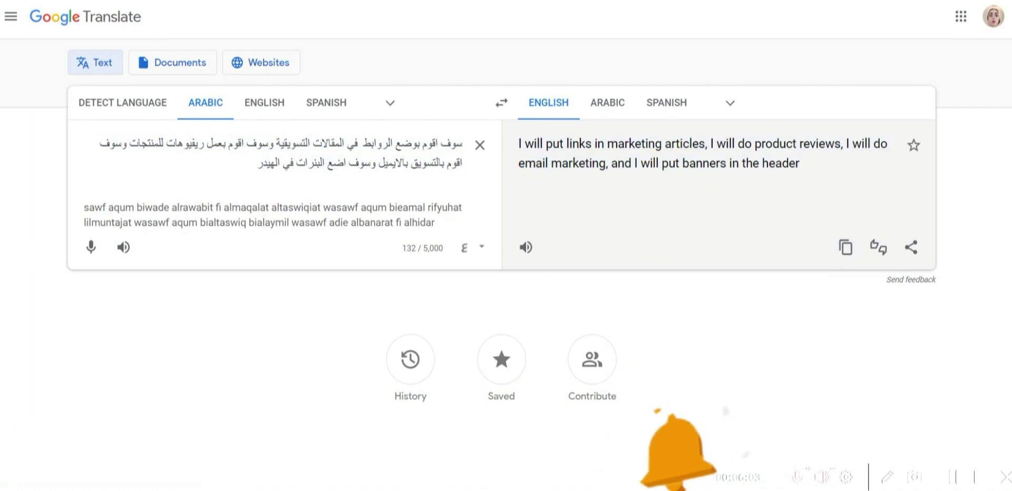
- Paste the translation into the links-and-banners answer and clear the Arabic source text
key(ctrl+Tab)
key(ctrl+Tab)
key(ctrl+Tab)
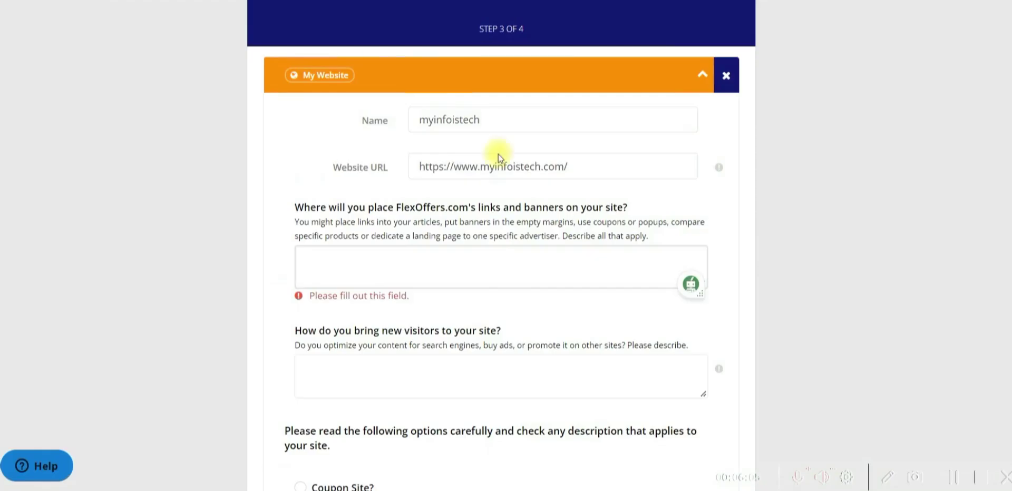
click(486, 271)
key(ctrl+v)
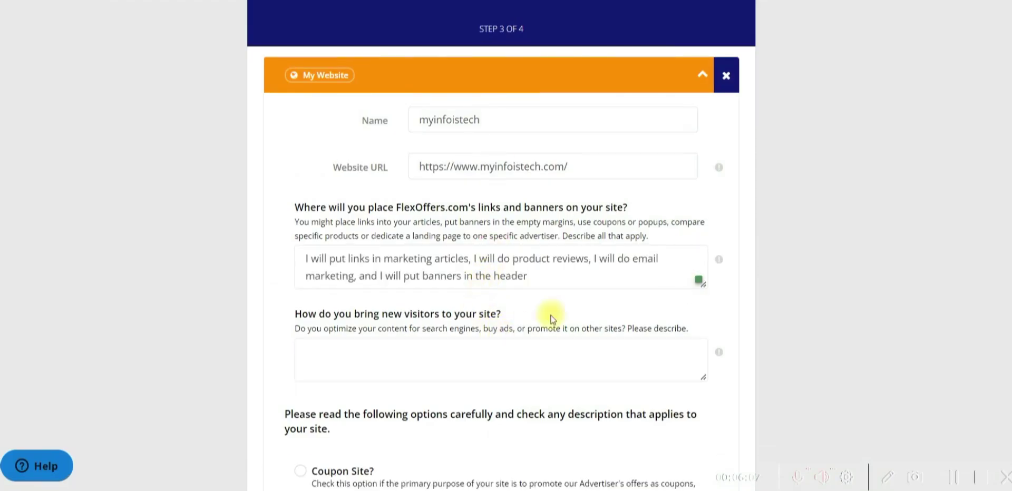
key(ctrl+Tab)
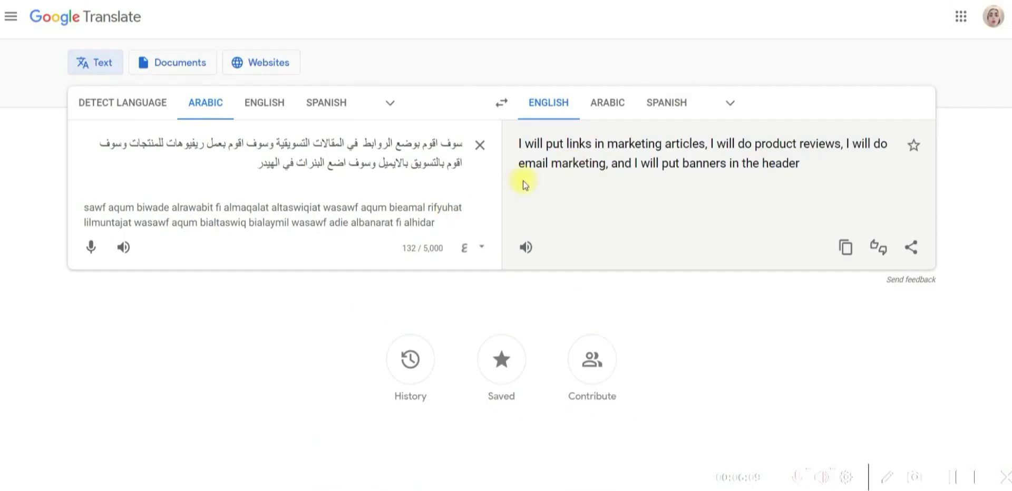
click(491, 141)
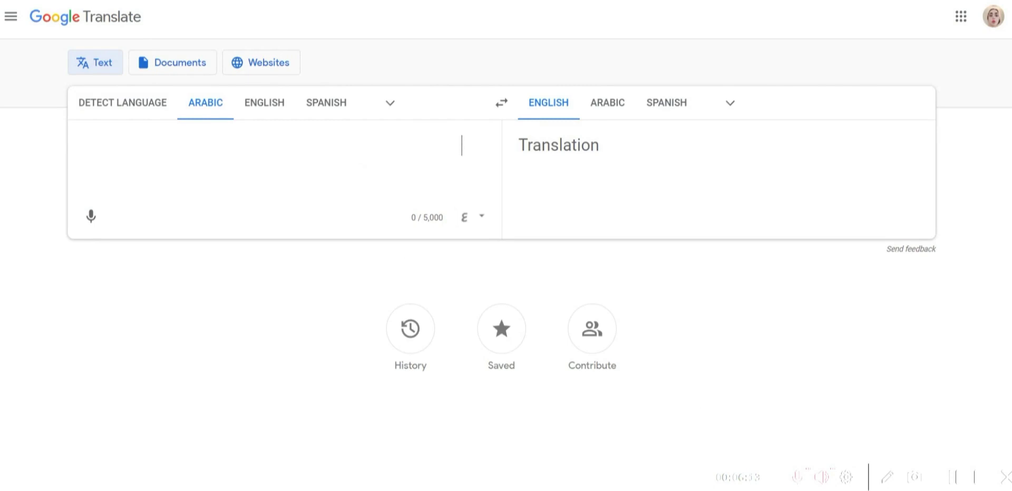
key(ctrl+Tab)
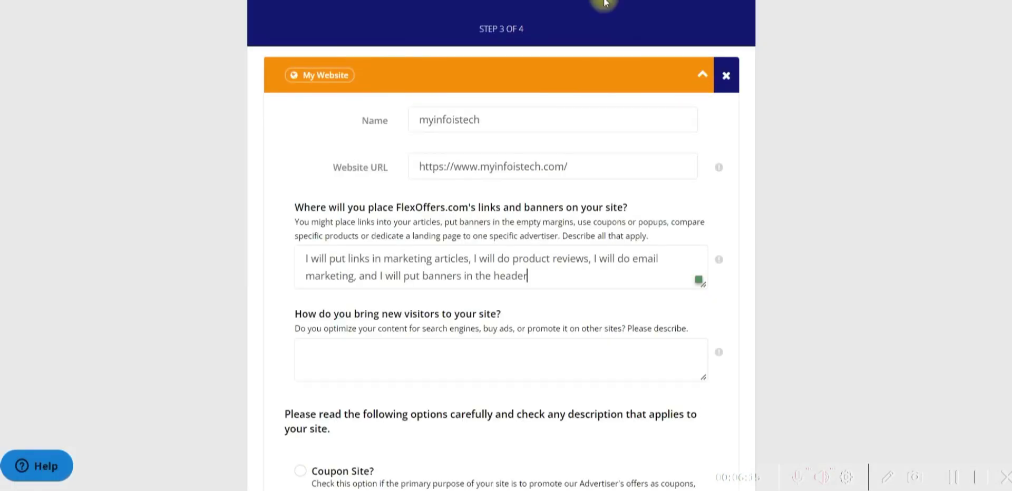
- Translate the FlexOffers question about bringing new visitors into Arabic
drag(294, 314, 518, 316)
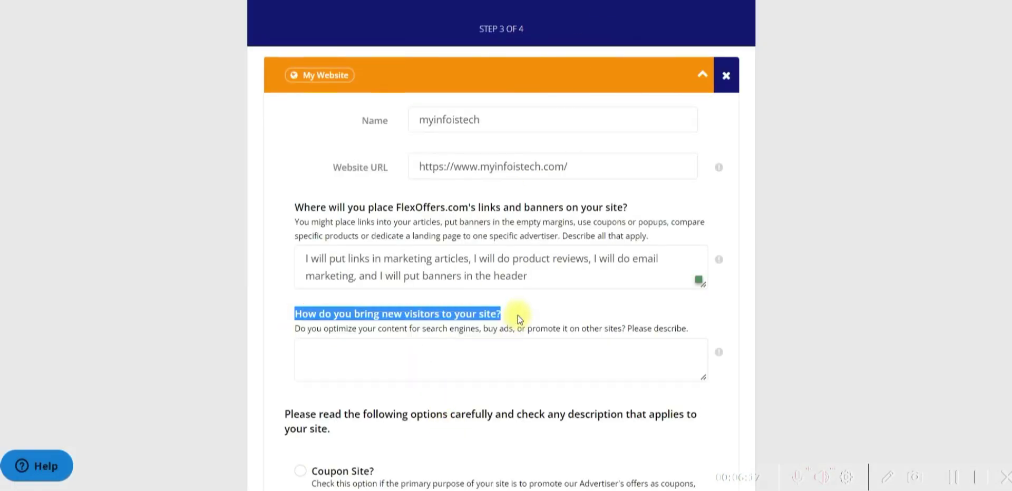
click(347, 332)
drag(297, 314, 514, 322)
click(510, 332)
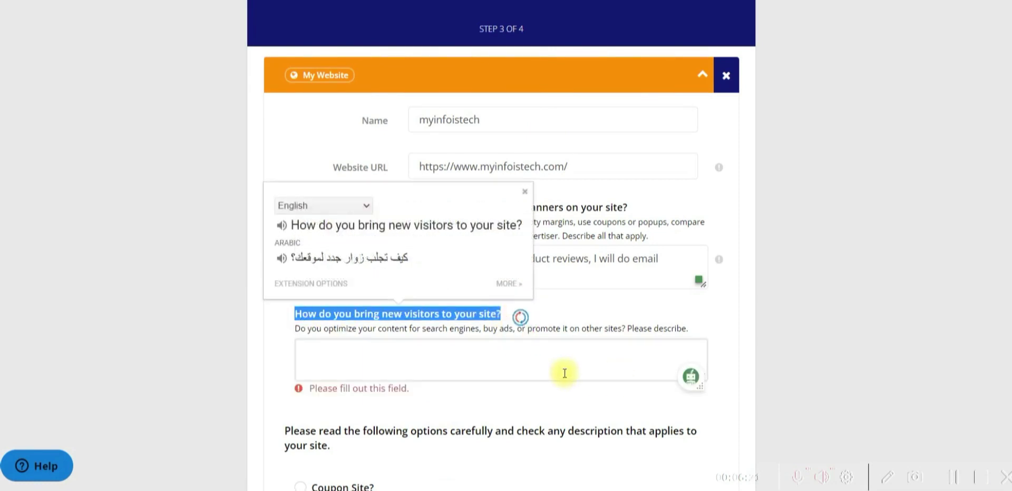
click(513, 363)
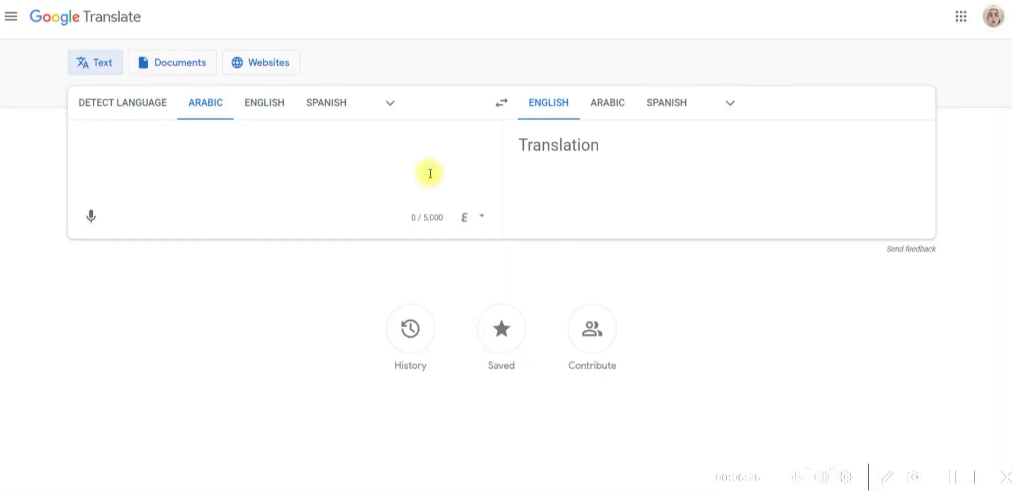
- Write the Arabic answer on SEO, email marketing and a second product site, and copy the English
text(ني)
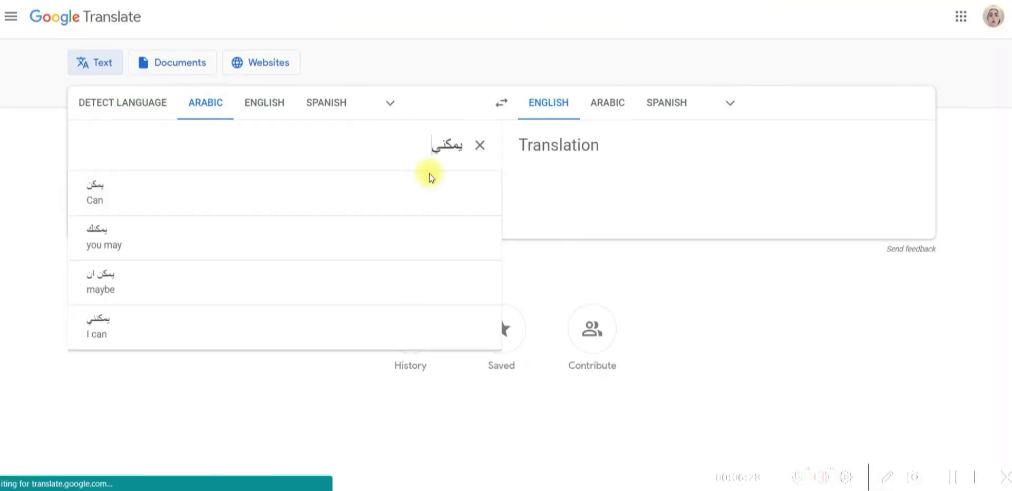
key(BackSpace)
text(ني)
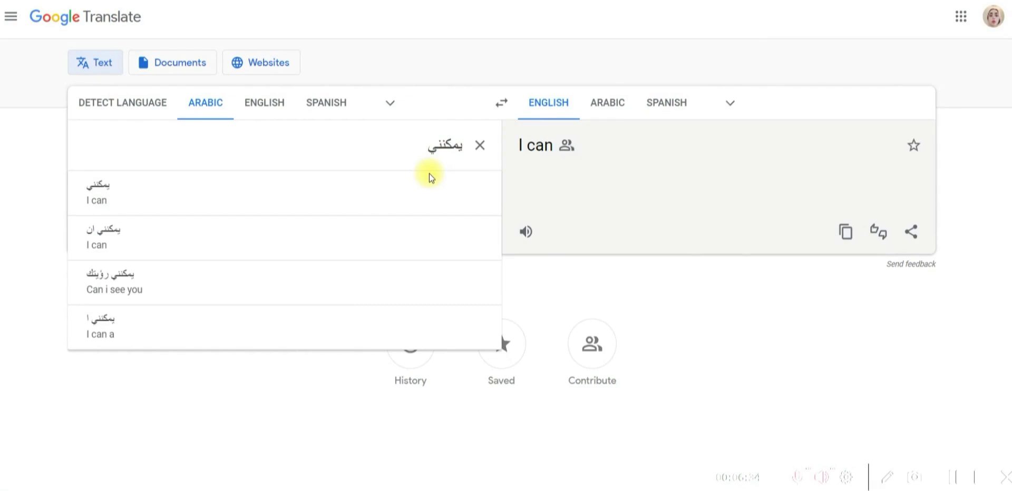
text(جلب ا)
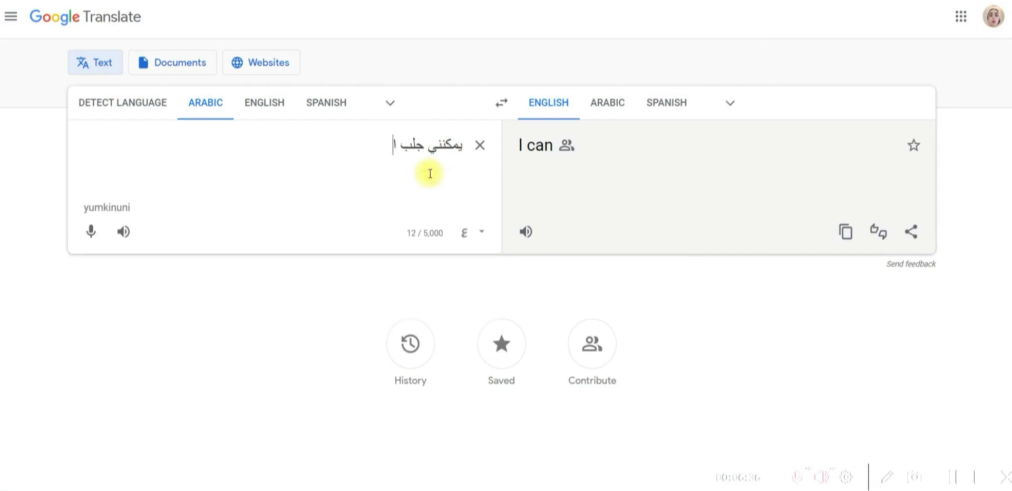
text(لزوار من خلال )
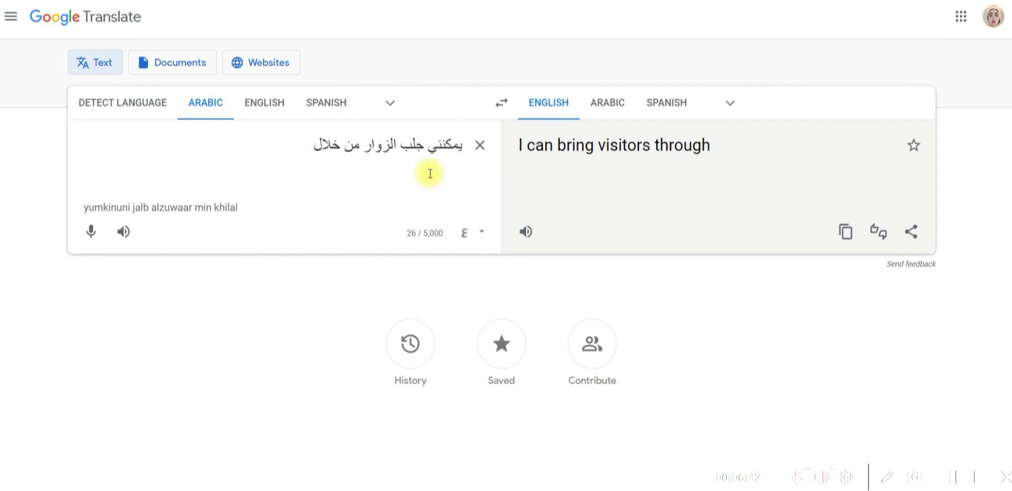
text(السيو واي)
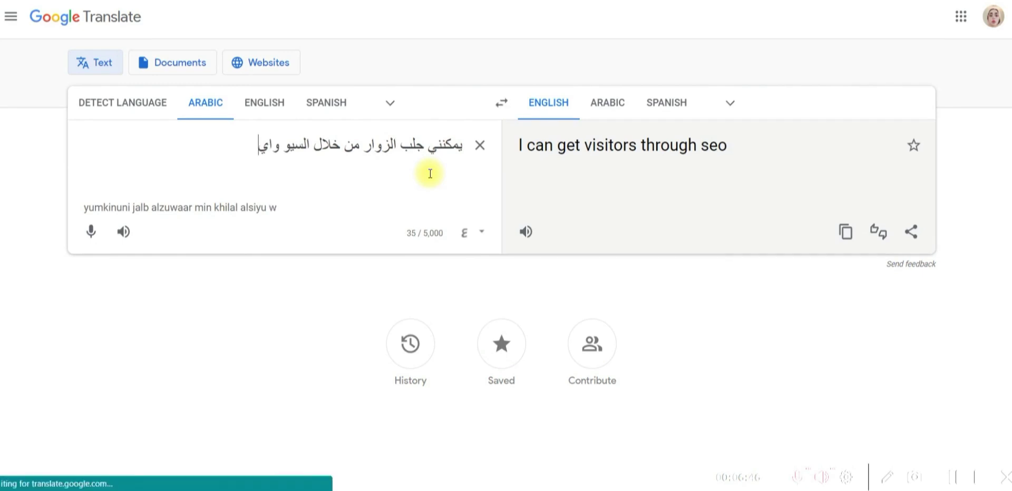
text(ضا التسوي)
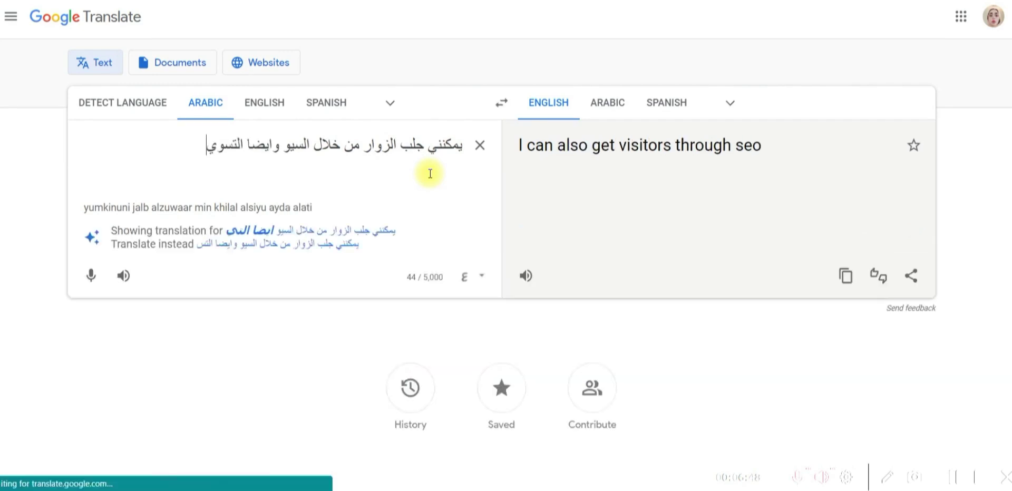
text(ق بالايميل)
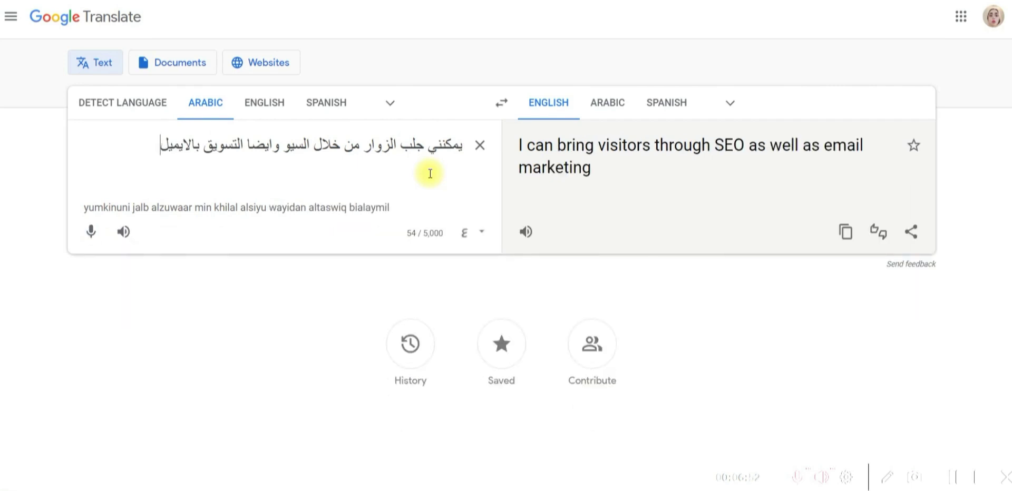
text(كما لدي موقع)
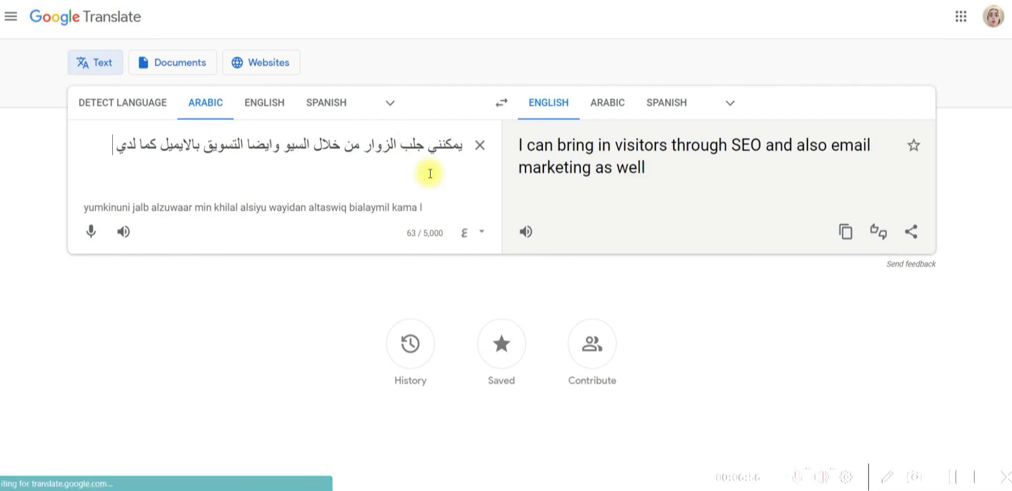
key(Return)
text(اخر)
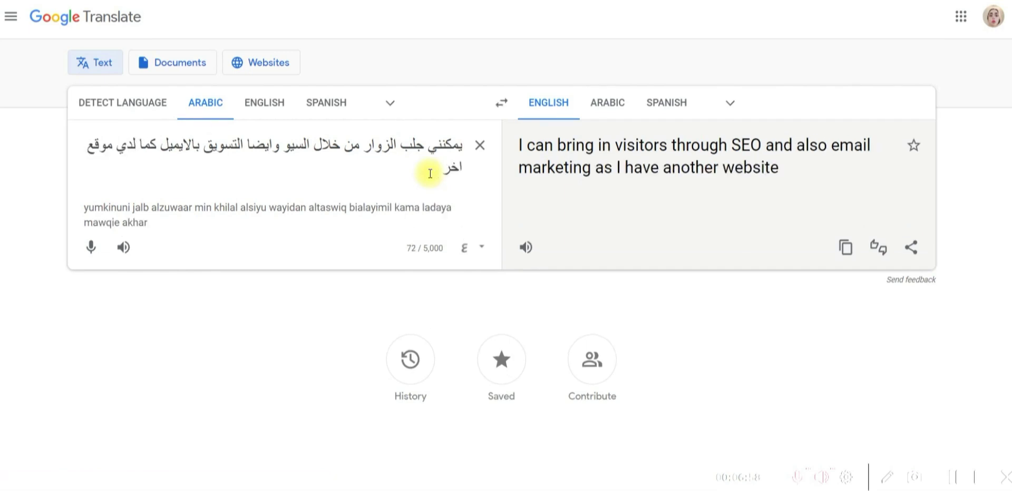
text( اسوق فيه لل)
text(منتج)
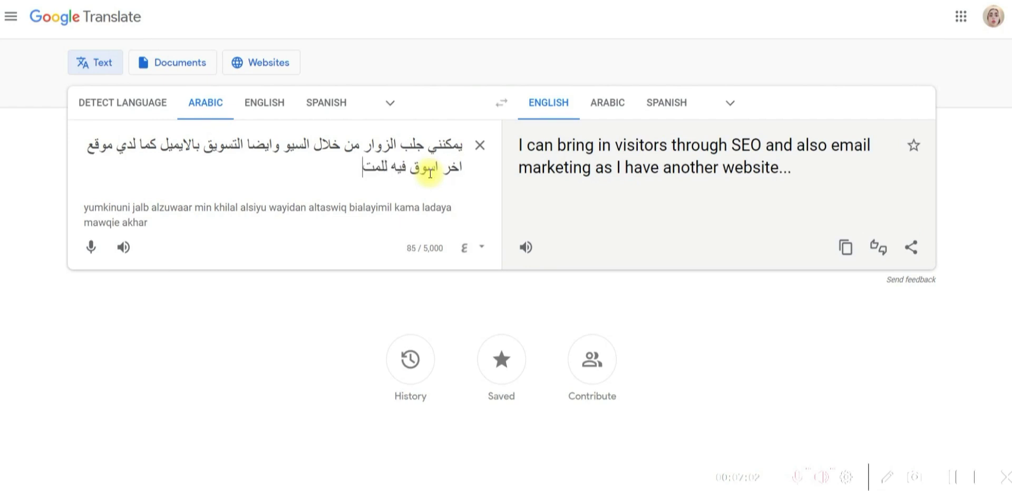
text(ات)
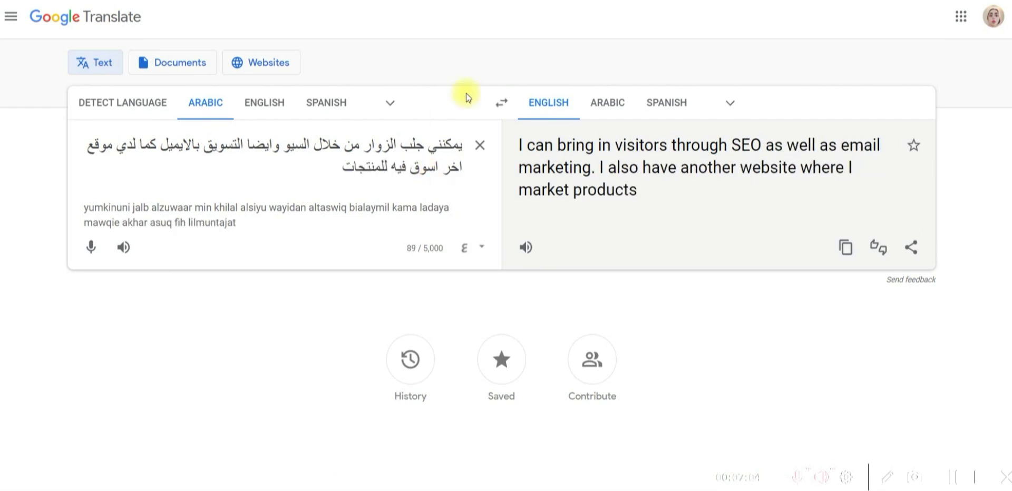
click(854, 251)
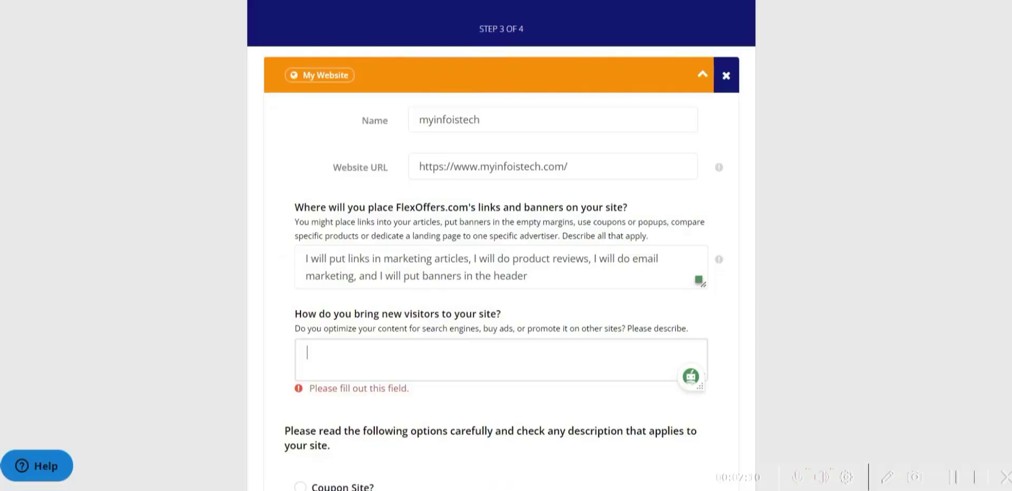
- Paste the translated new-visitors answer and tick Coupon Site and Comparison Shopping
key(ctrl+v)
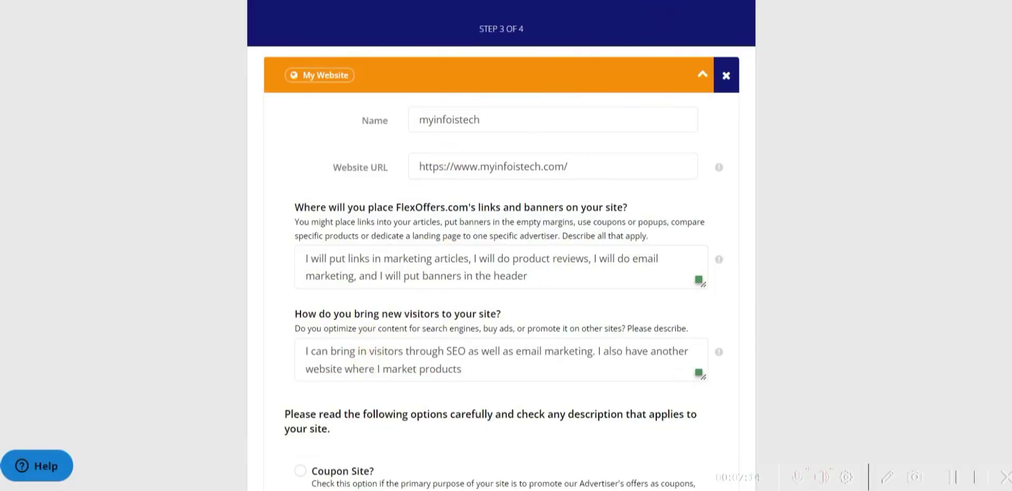
scroll(280, 229, down, 5)
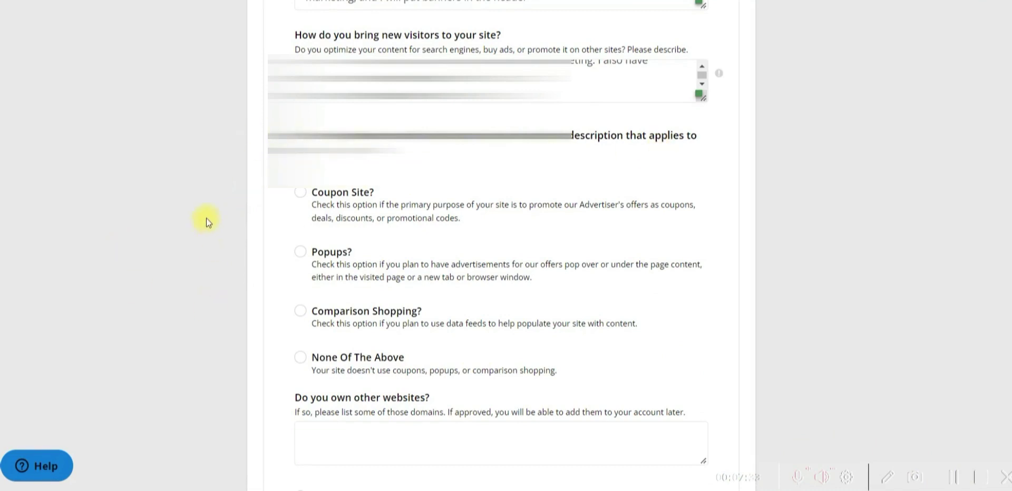
click(300, 196)
click(300, 310)
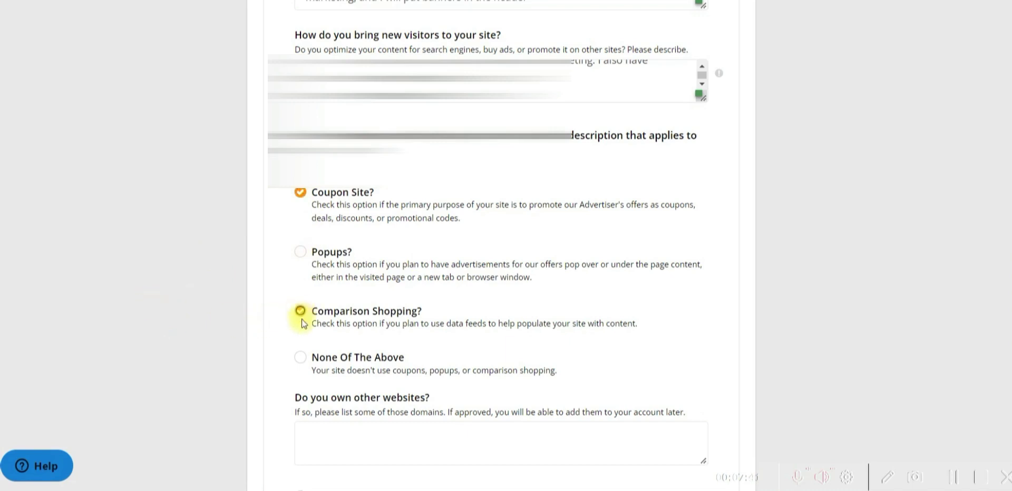
- Fill in the other-websites question and submit step 3
scroll(327, 290, down, 3)
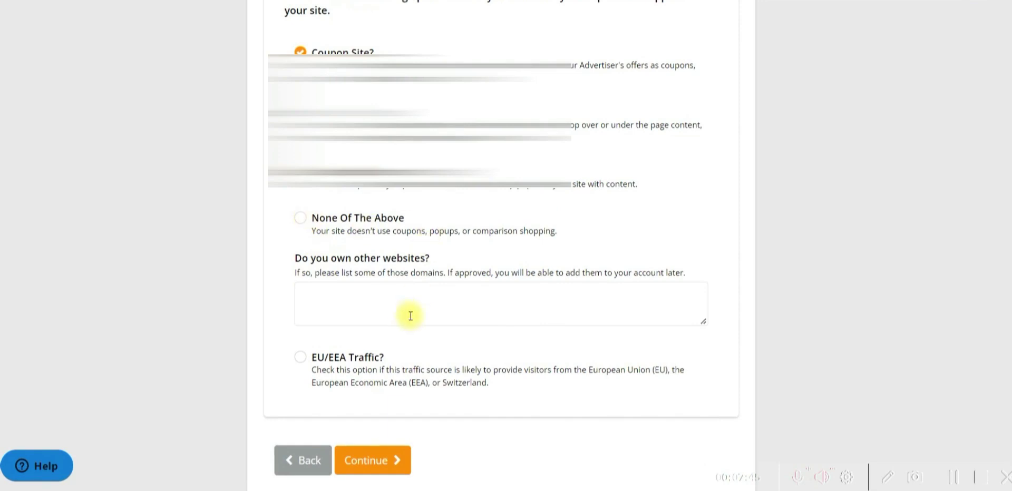
click(323, 299)
scroll(231, 297, up, 3)
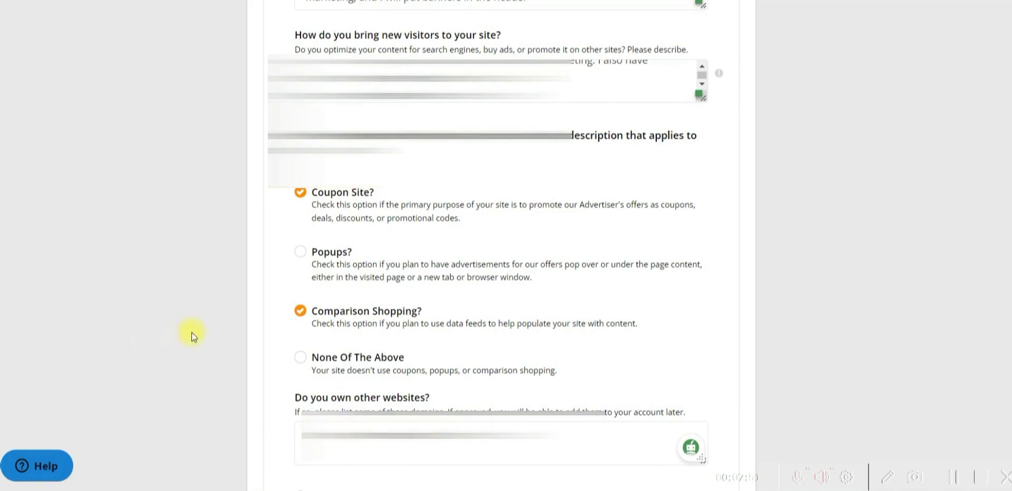
scroll(193, 335, down, 6)
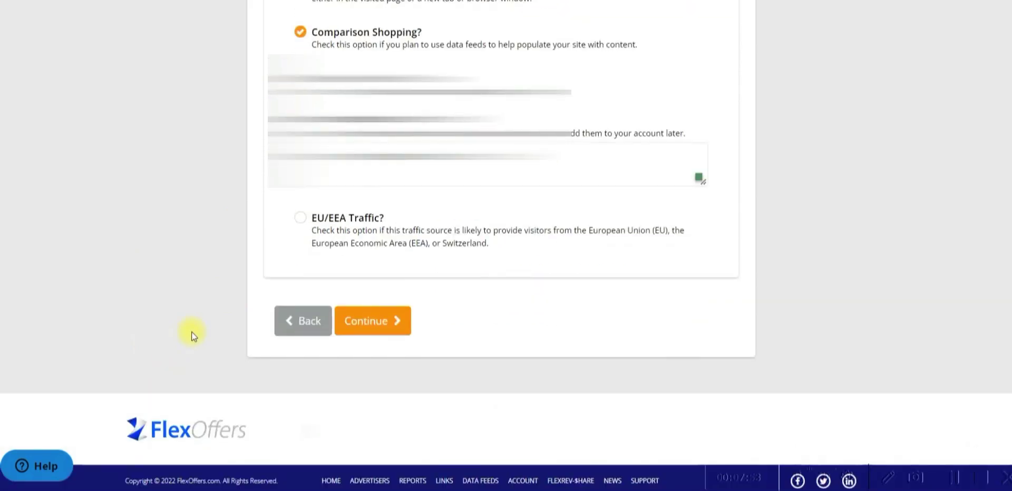
click(409, 320)
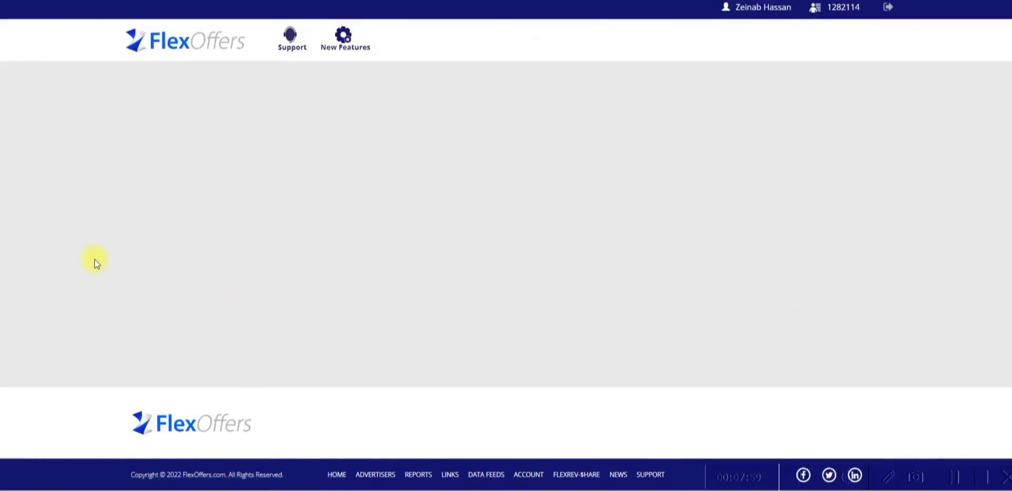
- Verify the mobile phone by sending a code and entering the texted code
scroll(105, 292, down, 3)
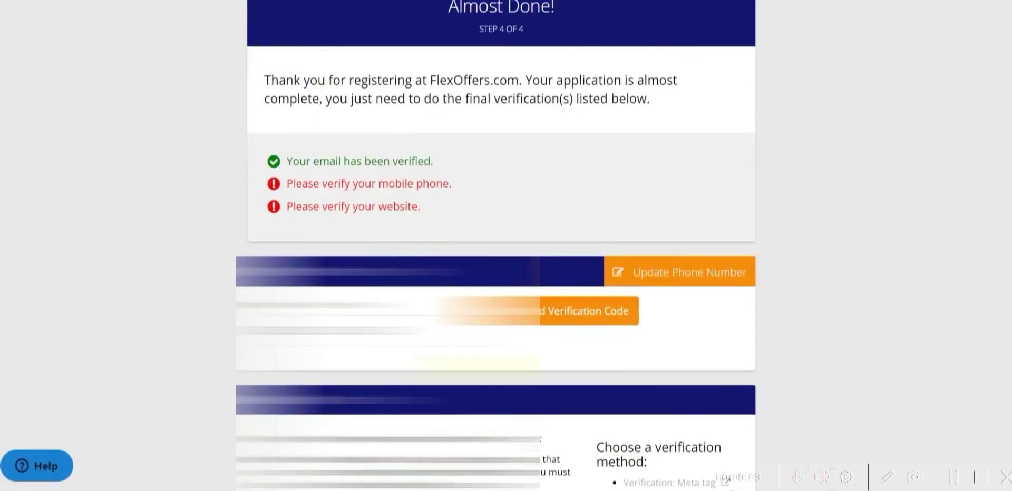
click(570, 319)
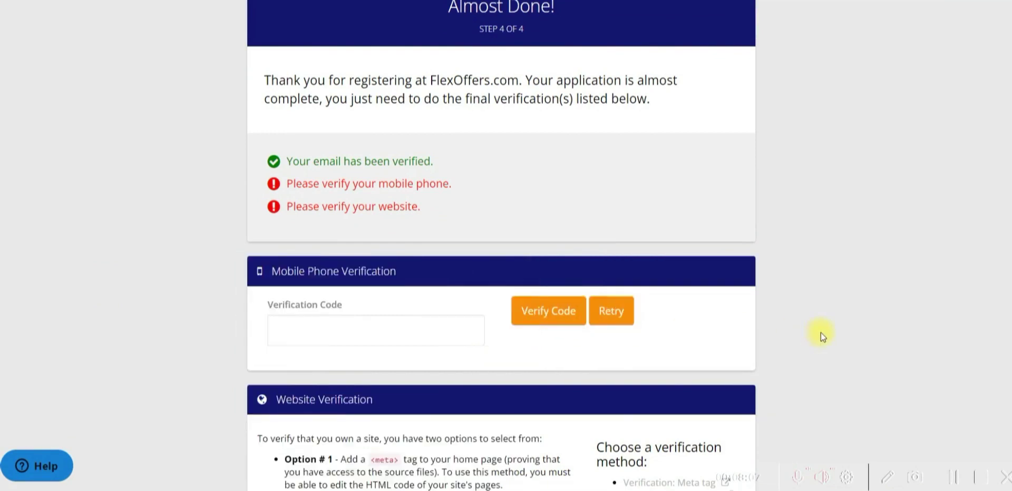
click(403, 335)
click(450, 333)
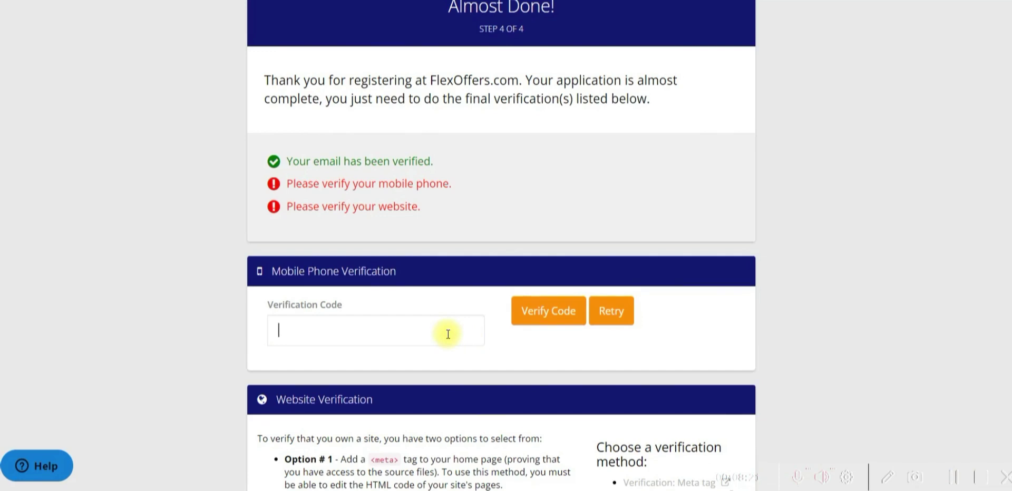
click(549, 317)
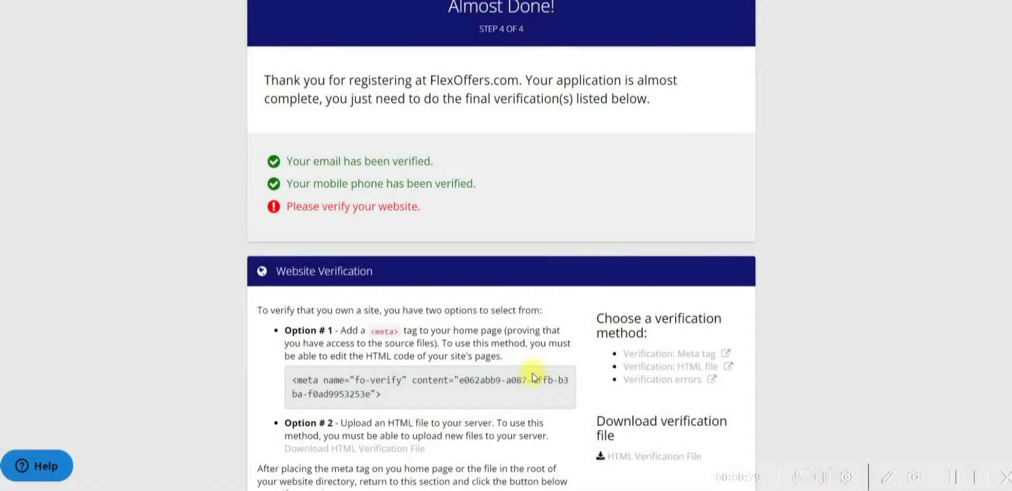
- Copy the fo-verify meta tag shown for website verification
drag(359, 387, 292, 373)
right_click(337, 390)
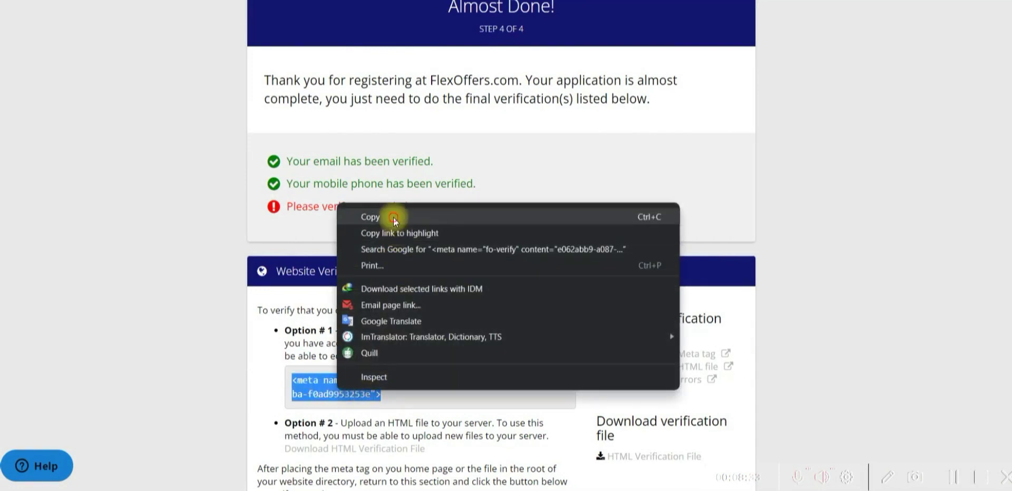
click(389, 217)
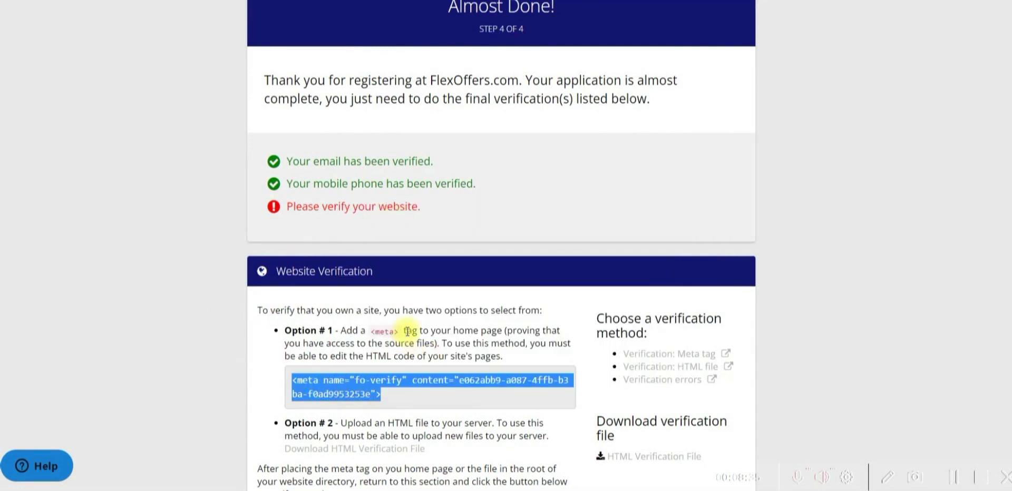
drag(405, 329, 517, 362)
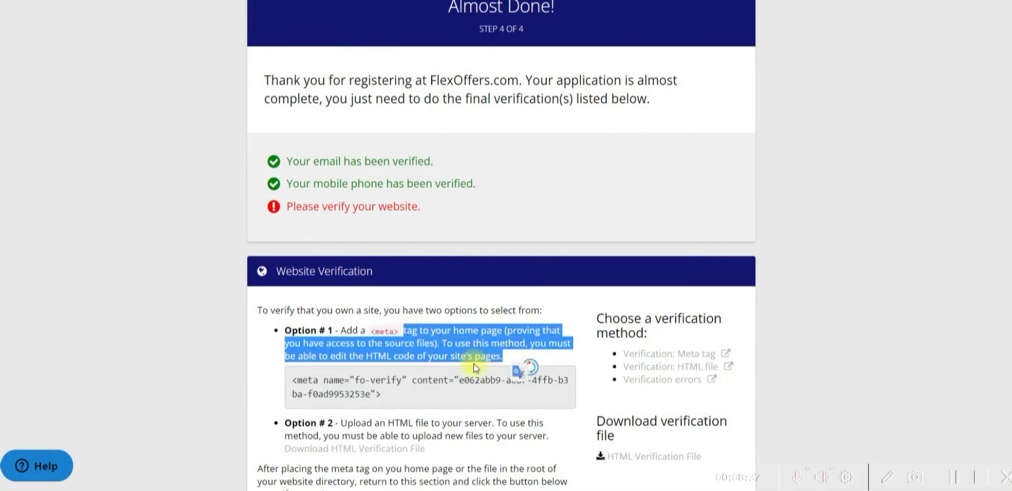
click(137, 379)
- In the WordPress dashboard, open Plugins > Add New and search for 'header'
key(alt+Tab)
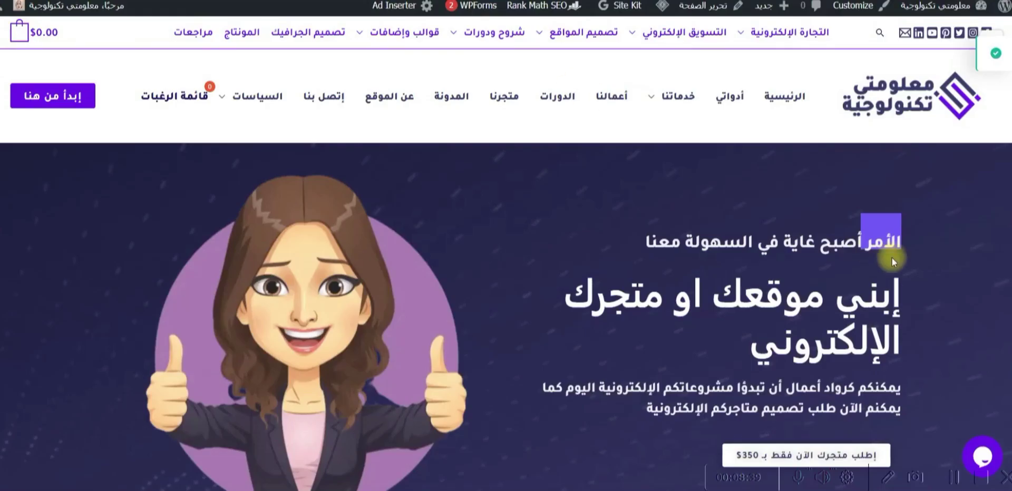
mouse_move(933, 8)
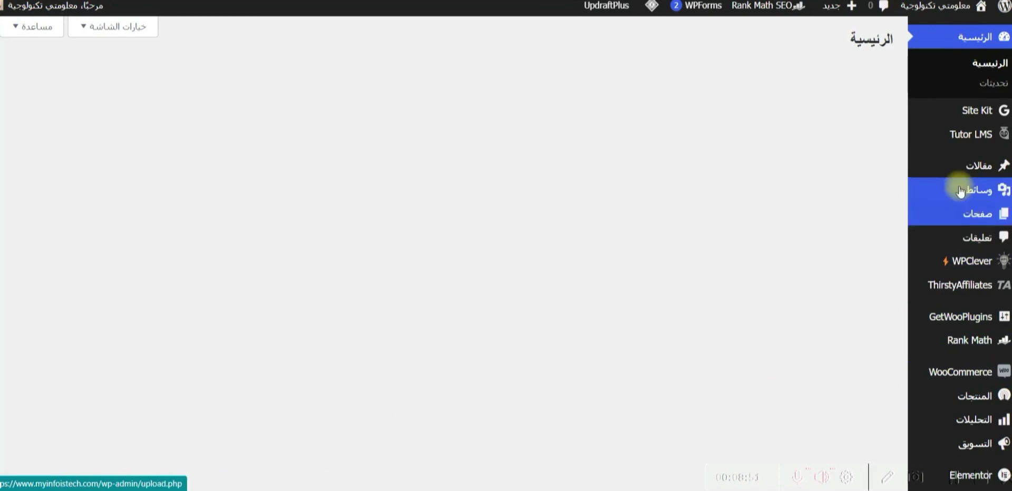
scroll(956, 281, down, 3)
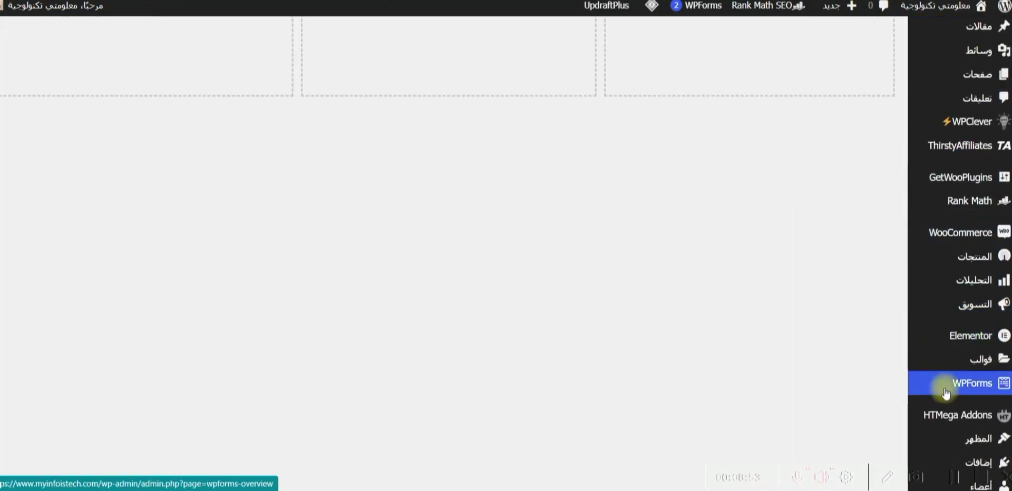
scroll(965, 401, down, 4)
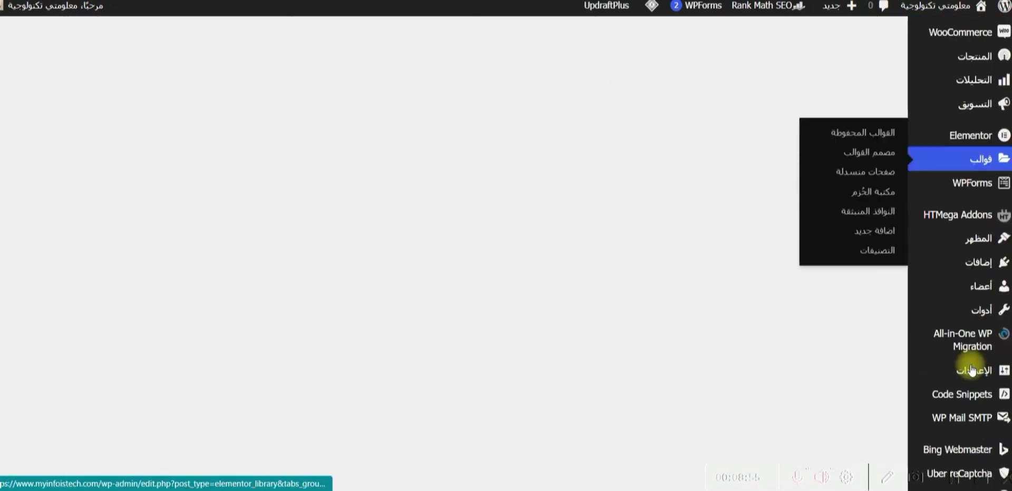
mouse_move(971, 260)
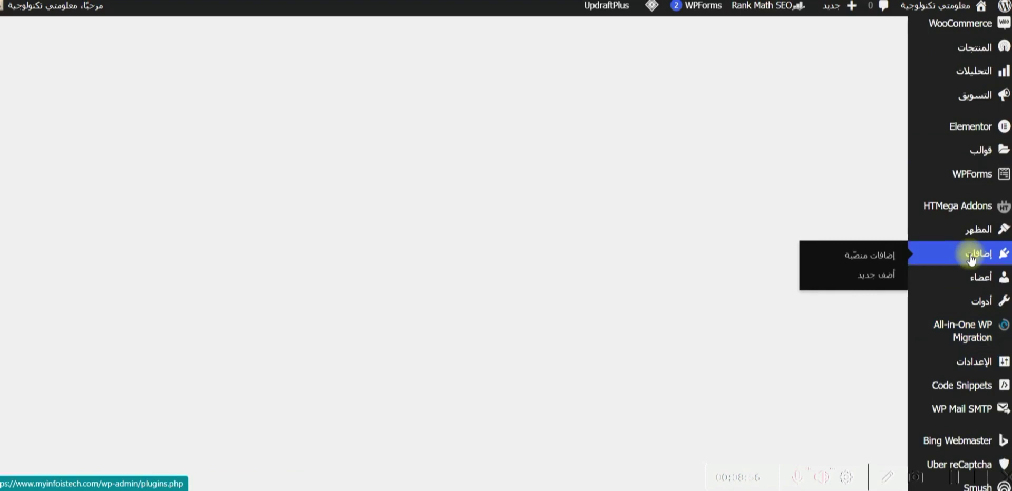
click(860, 276)
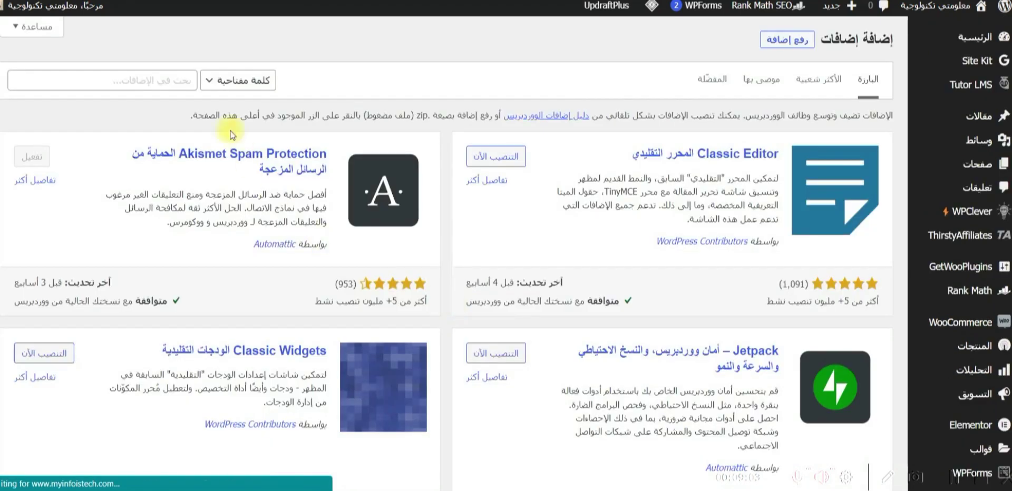
click(177, 87)
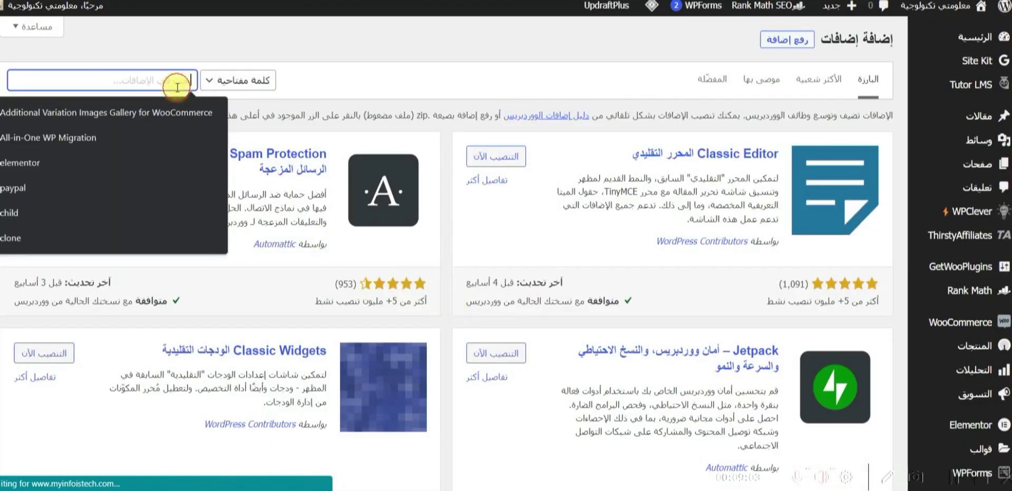
text(hea)
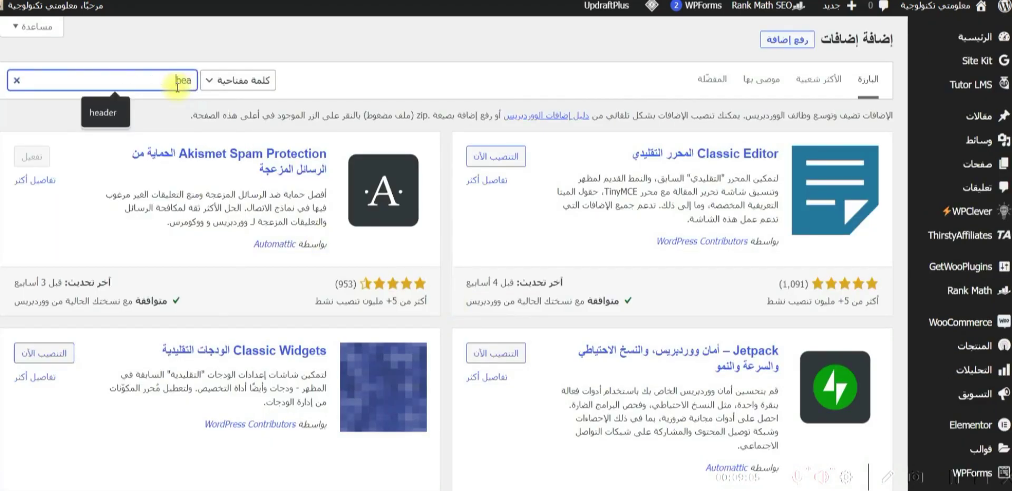
text(der)
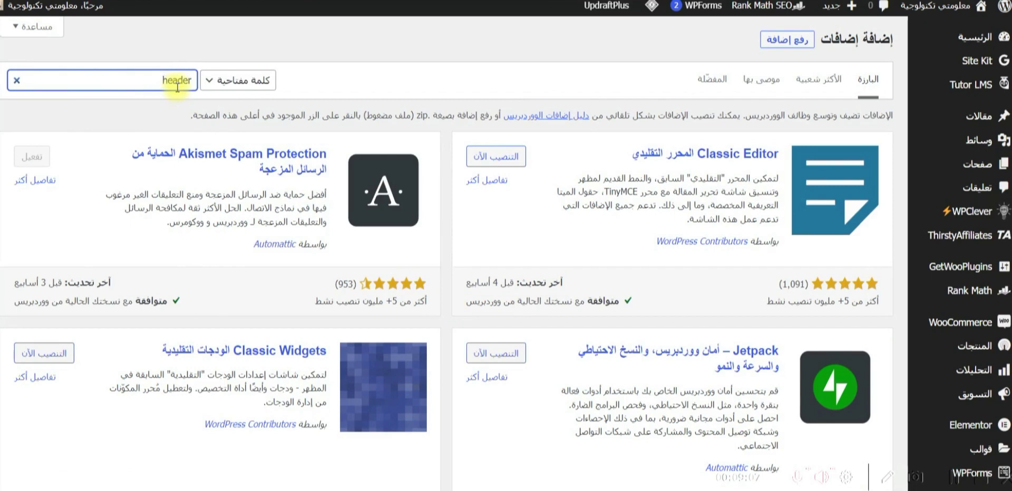